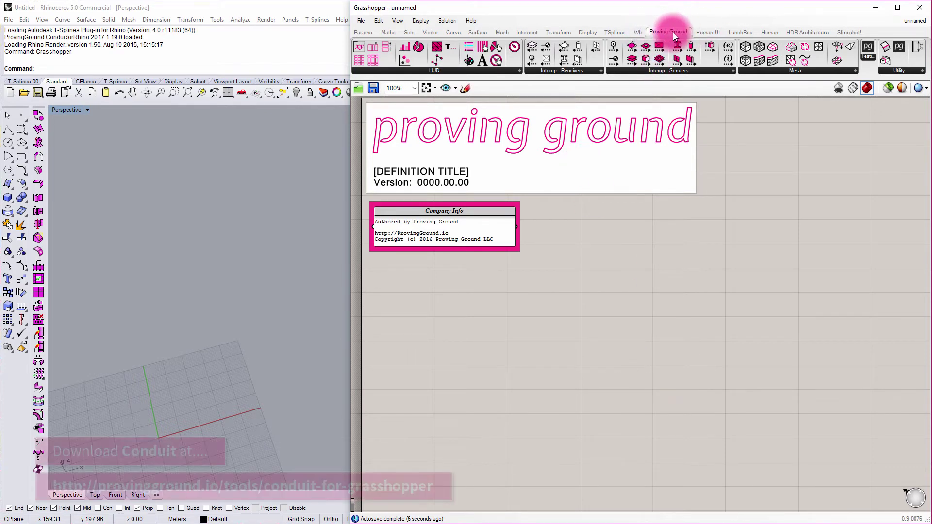
# Expand the HUD panel dropdown on the Proving Ground tab to list the Conduit components.
pyautogui.click(532, 62)
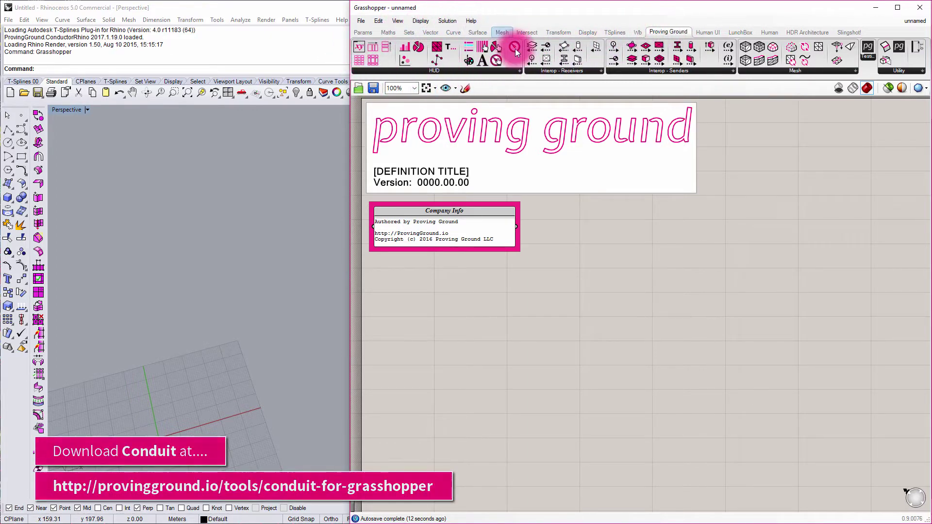
pyautogui.click(452, 71)
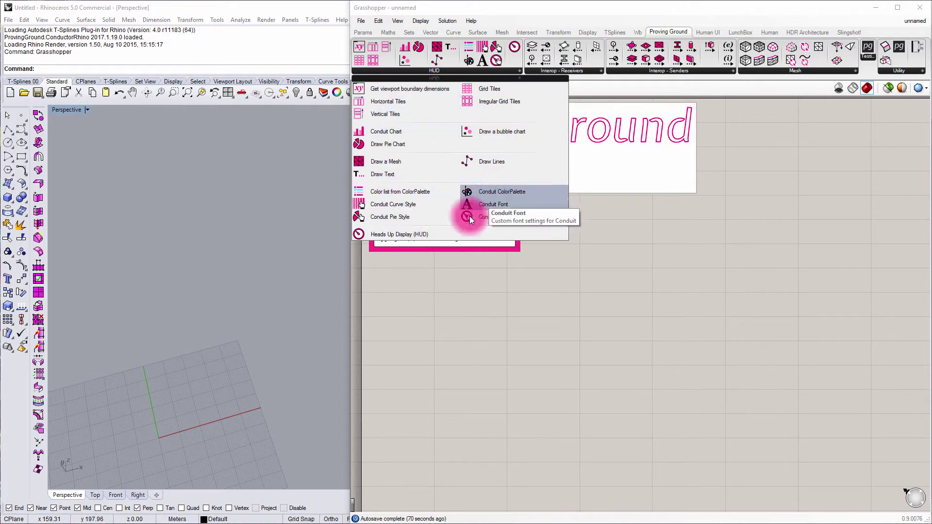
# Place a Heads Up Display (HUD) component and inspect its Show, DrawObjs and Bounds inputs.
pyautogui.click(406, 234)
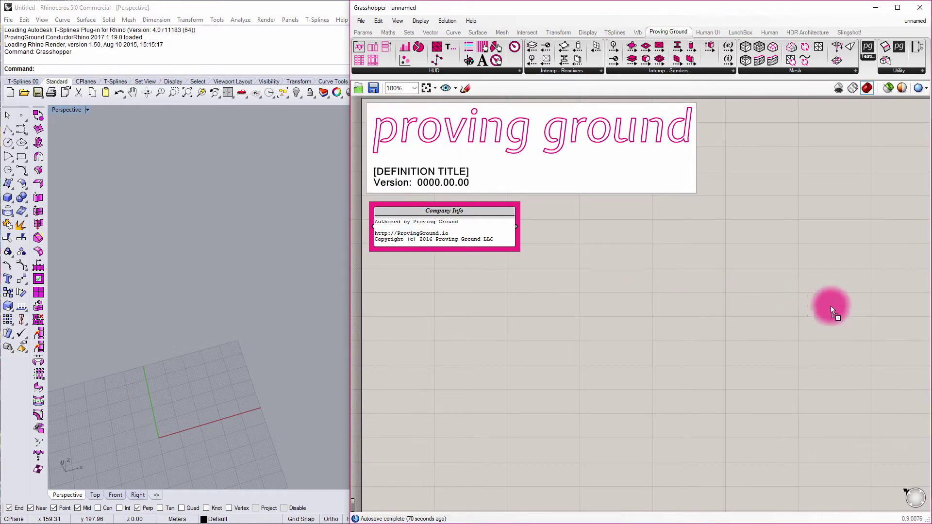
pyautogui.click(831, 307)
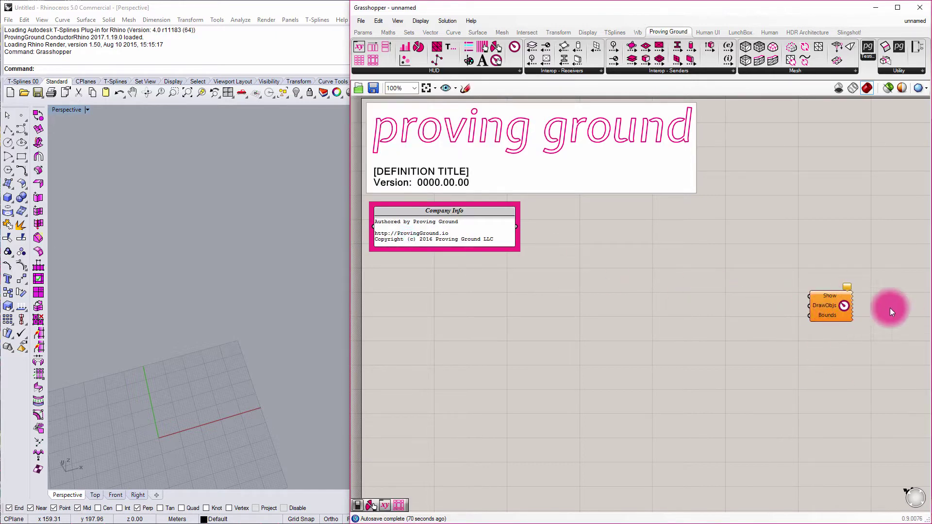
pyautogui.scroll(5, 870, 313)
pyautogui.moveTo(831, 382); pyautogui.dragTo(741, 350, button='right')
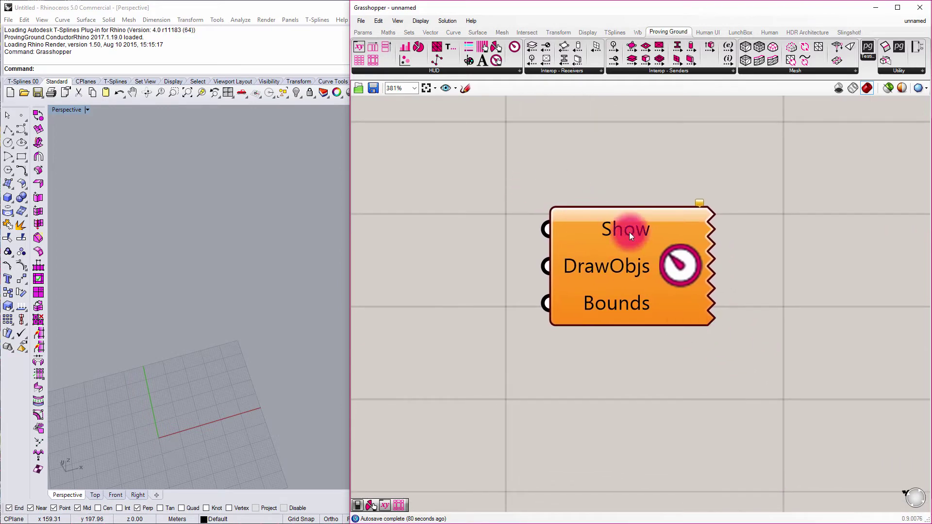
pyautogui.moveTo(630, 232)
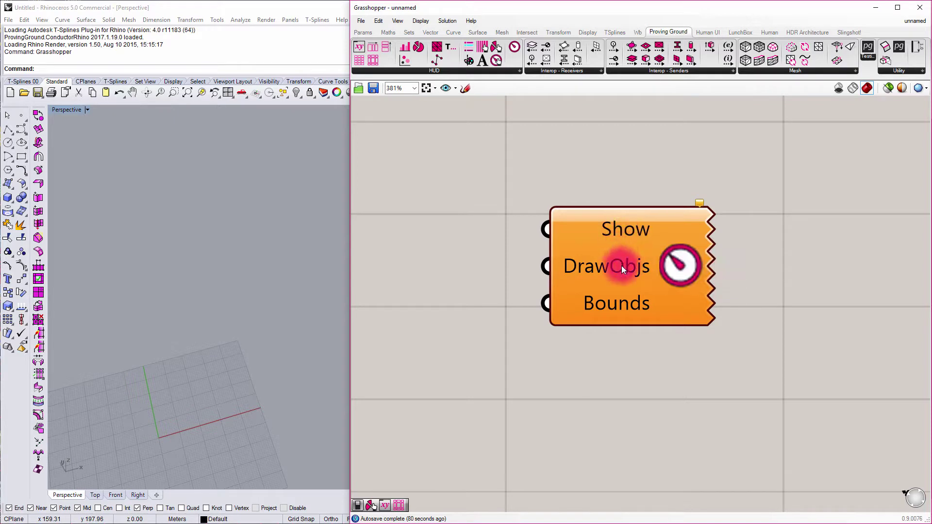
pyautogui.moveTo(623, 269)
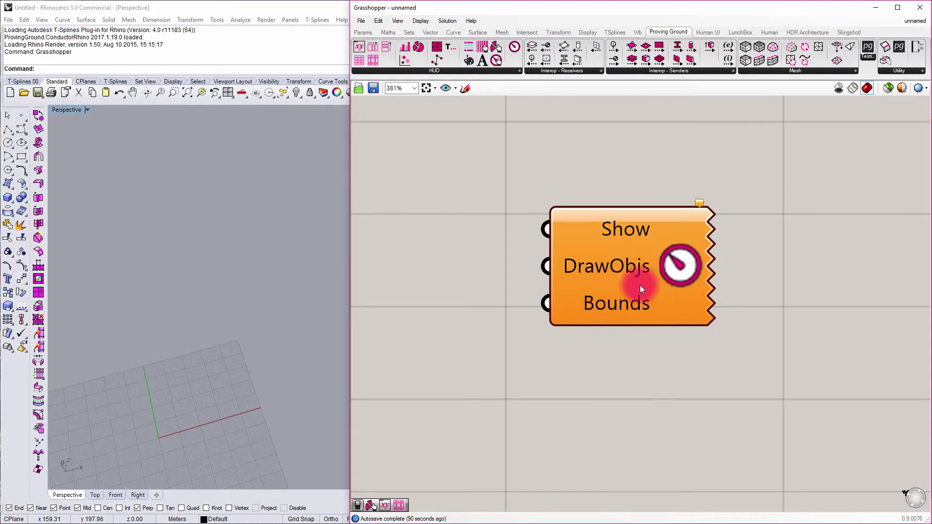
# Add a Boolean Toggle from Params > Input to the canvas beside the HUD.
pyautogui.moveTo(624, 228); pyautogui.dragTo(685, 204)
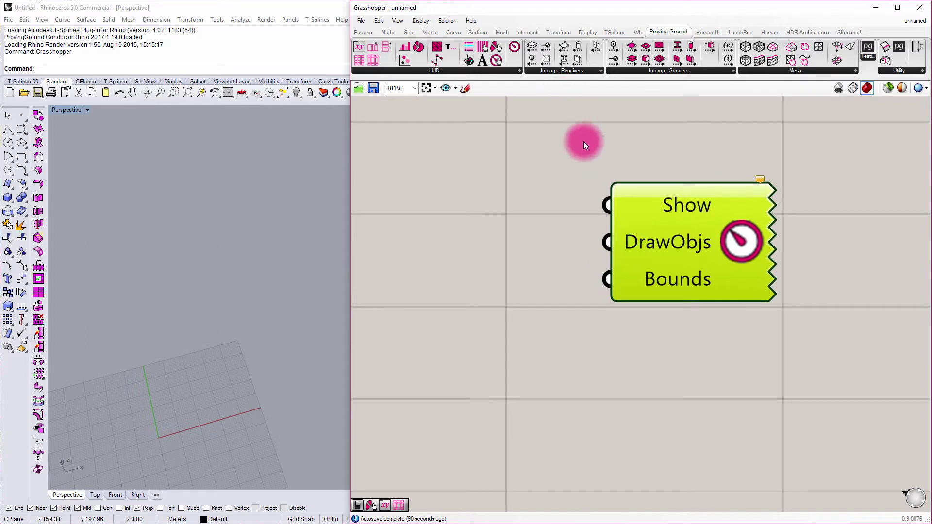
pyautogui.moveTo(578, 140); pyautogui.dragTo(728, 228)
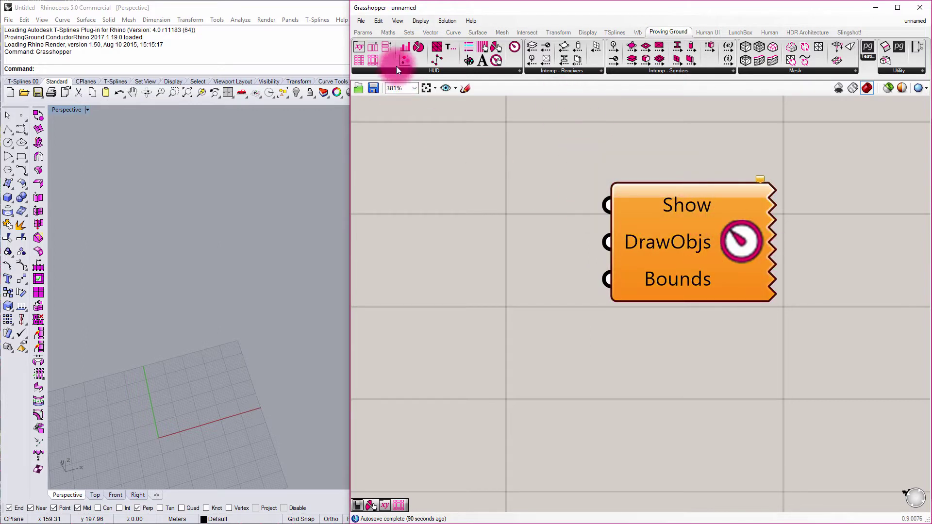
pyautogui.click(364, 33)
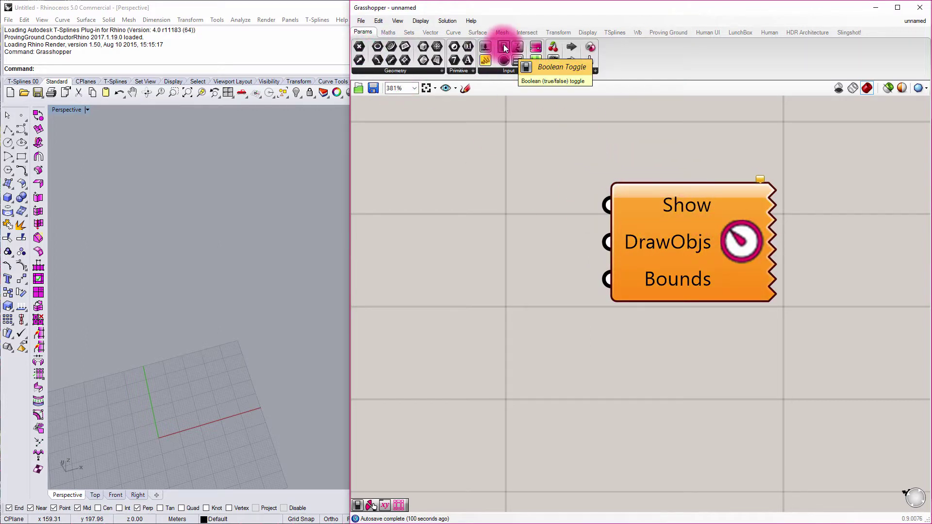
pyautogui.moveTo(503, 45); pyautogui.dragTo(456, 159)
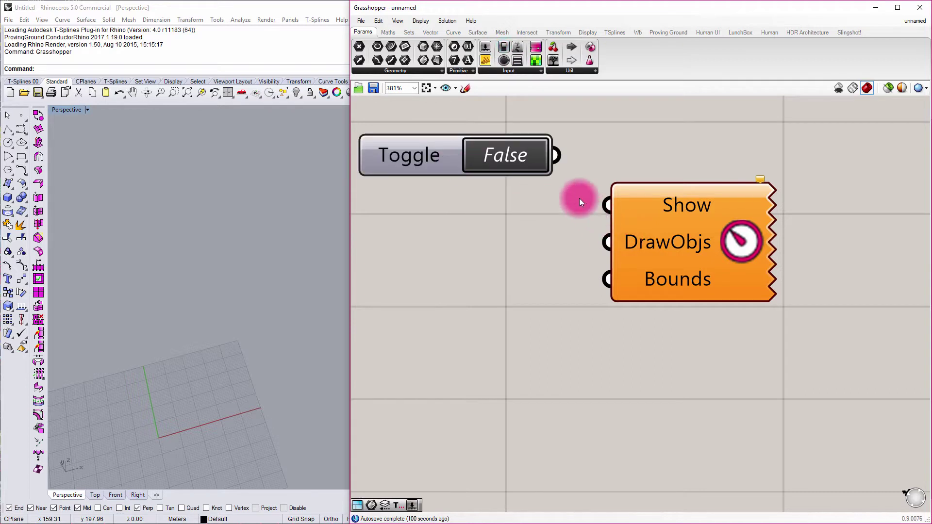
# Wire the toggle into the HUD's Show input and switch it to True.
pyautogui.click(704, 272)
pyautogui.moveTo(537, 211); pyautogui.dragTo(626, 292, button='right')
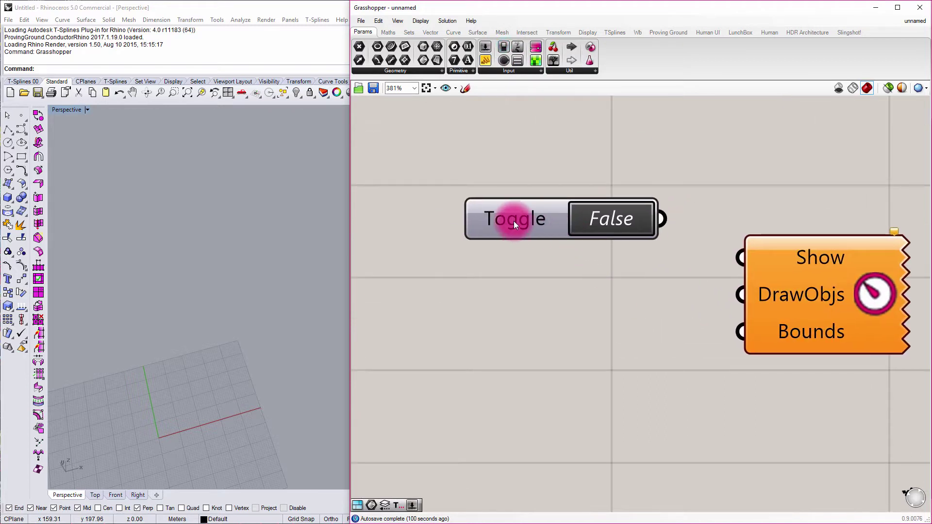
pyautogui.scroll(-1, 514, 220)
pyautogui.moveTo(645, 220); pyautogui.dragTo(717, 255)
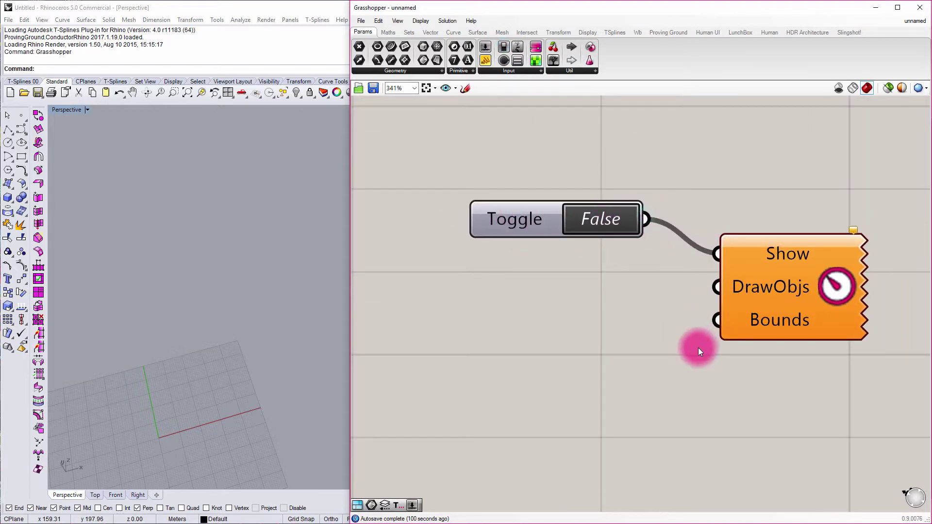
pyautogui.click(613, 220)
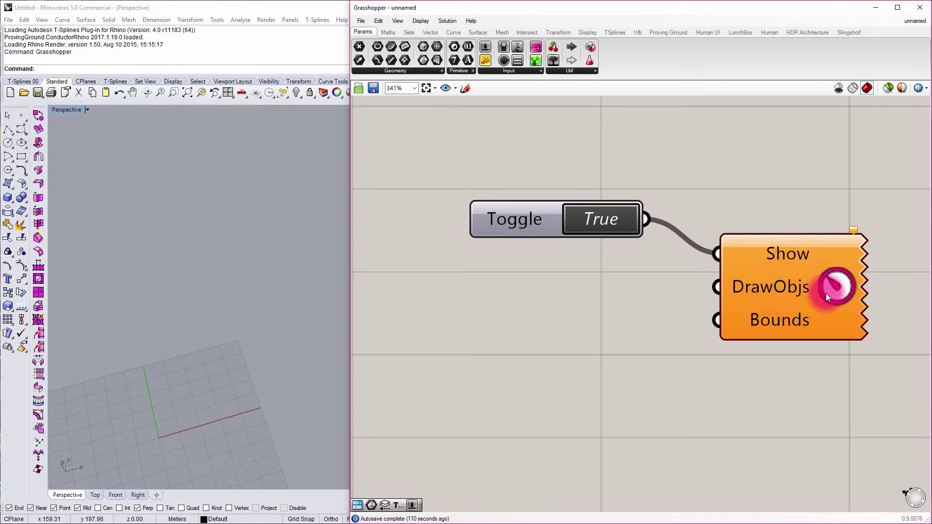
# Add a Conduit Chart component from the Proving Ground HUD list to the canvas.
pyautogui.moveTo(778, 297); pyautogui.dragTo(806, 264)
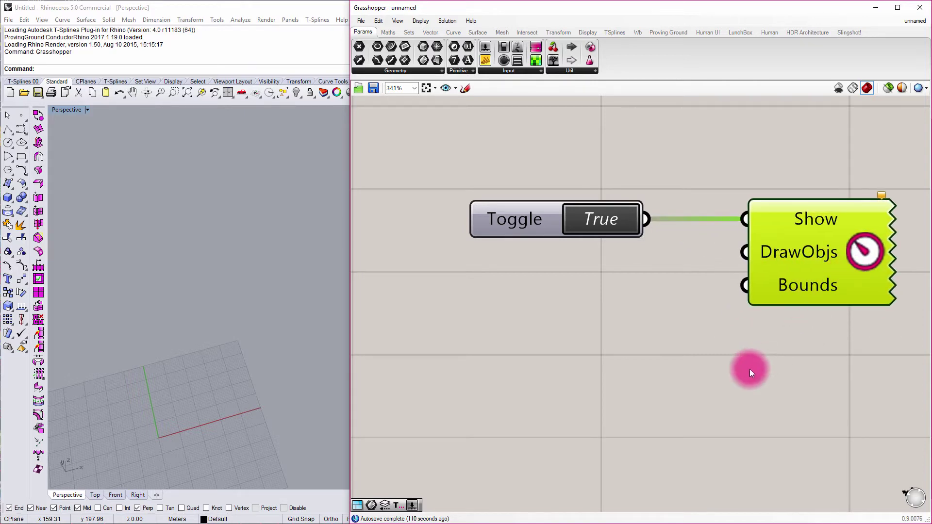
pyautogui.moveTo(743, 377); pyautogui.dragTo(749, 322, button='right')
pyautogui.scroll(-2, 749, 316)
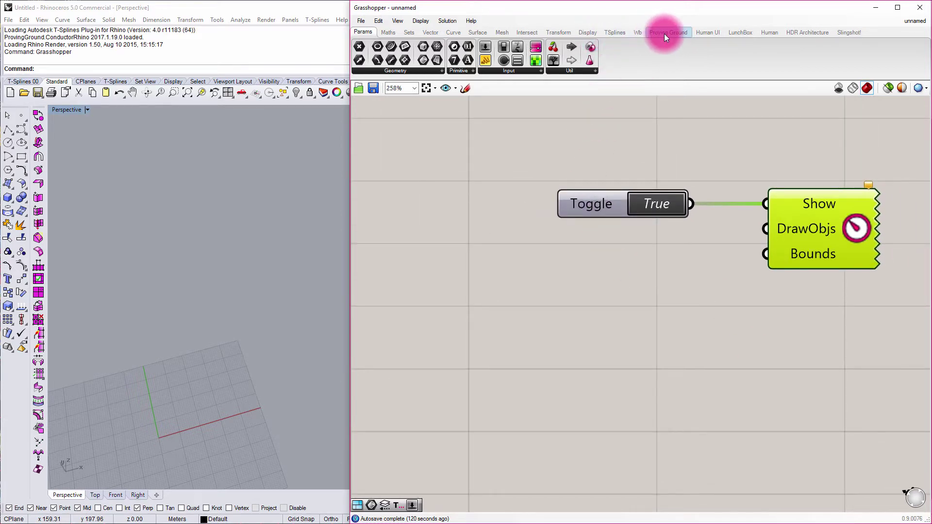
pyautogui.moveTo(664, 34)
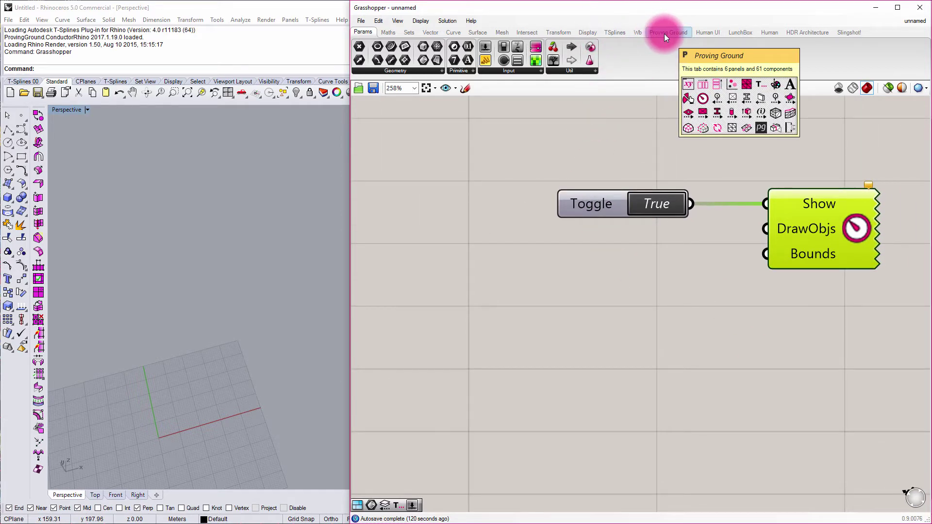
pyautogui.click(664, 32)
pyautogui.click(497, 72)
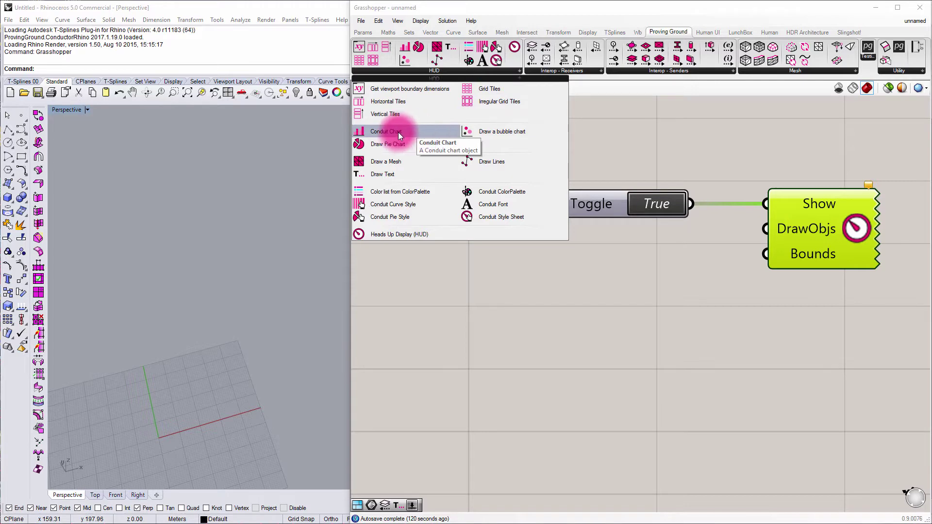
pyautogui.moveTo(398, 132); pyautogui.dragTo(612, 389)
pyautogui.moveTo(612, 389); pyautogui.dragTo(625, 272, button='right')
pyautogui.scroll(-2, 625, 273)
pyautogui.moveTo(610, 260); pyautogui.dragTo(640, 335)
# Wire the chart's DrawObjs output into the HUD's DrawObjs input.
pyautogui.moveTo(503, 205); pyautogui.dragTo(628, 471)
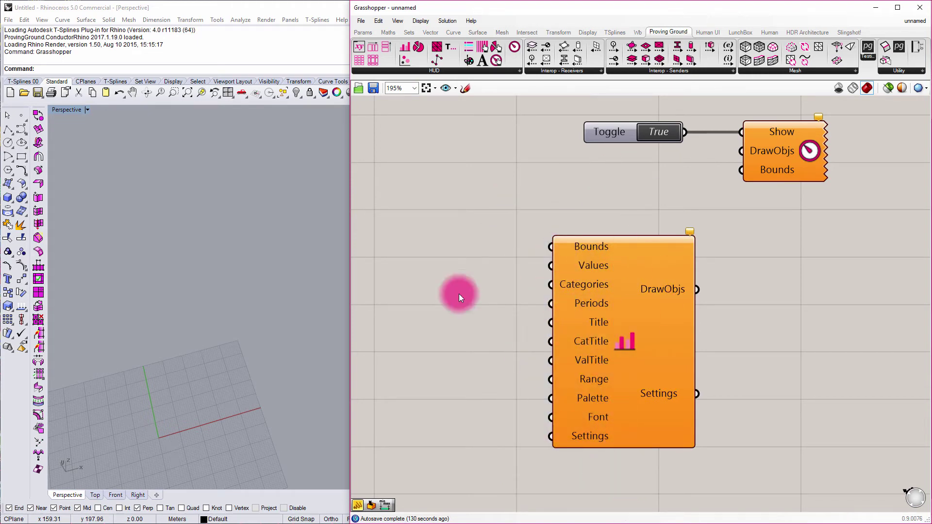
pyautogui.moveTo(732, 290); pyautogui.dragTo(676, 312, button='right')
pyautogui.click(762, 185)
pyautogui.moveTo(762, 184); pyautogui.dragTo(829, 185)
pyautogui.click(660, 308)
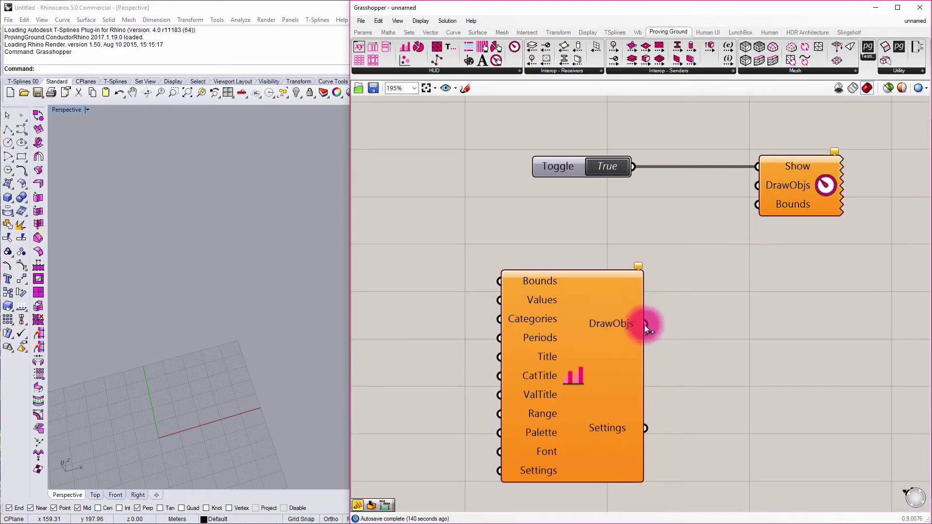
pyautogui.moveTo(644, 324); pyautogui.dragTo(753, 185)
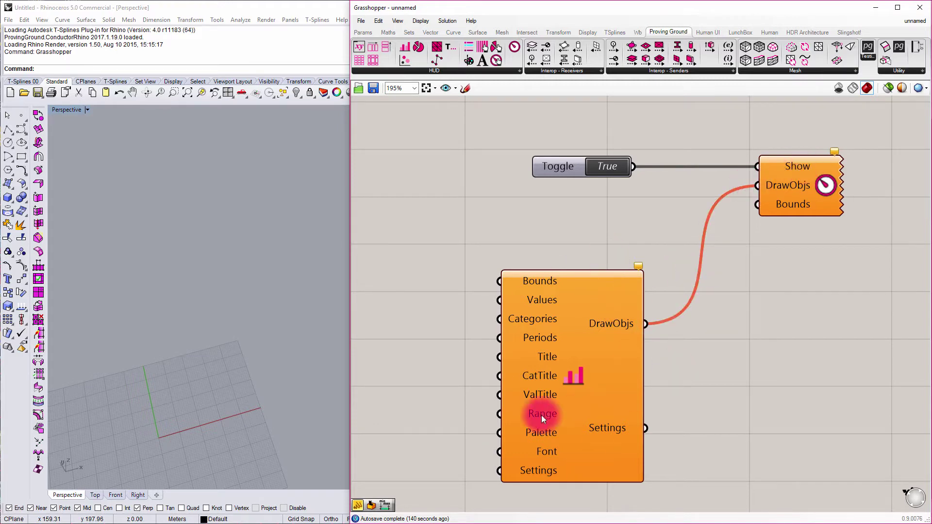
pyautogui.click(585, 380)
pyautogui.click(830, 267)
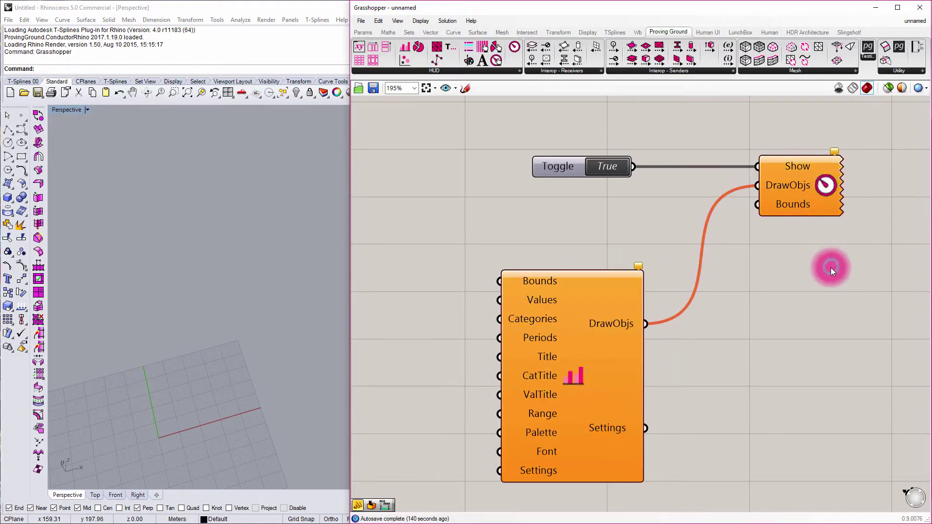
pyautogui.moveTo(650, 223); pyautogui.dragTo(708, 230, button='right')
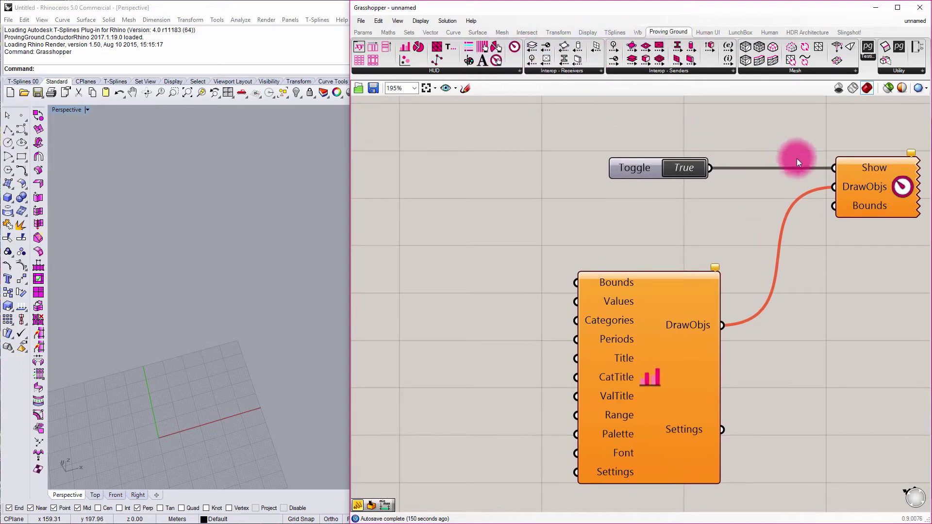
# Resize the Grasshopper window so Rhino's Perspective view and the Toggle, chart and HUD all show.
pyautogui.moveTo(860, 203); pyautogui.dragTo(898, 231)
pyautogui.moveTo(816, 187); pyautogui.dragTo(896, 226)
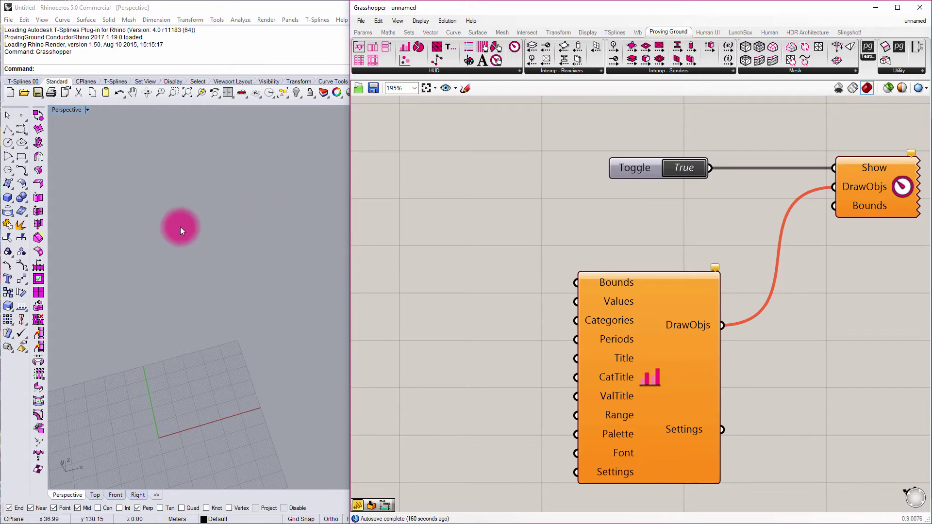
pyautogui.moveTo(349, 150); pyautogui.dragTo(612, 167)
pyautogui.keyDown('shift'); pyautogui.moveTo(442, 322); pyautogui.dragTo(168, 188, button='right'); pyautogui.keyUp('shift')
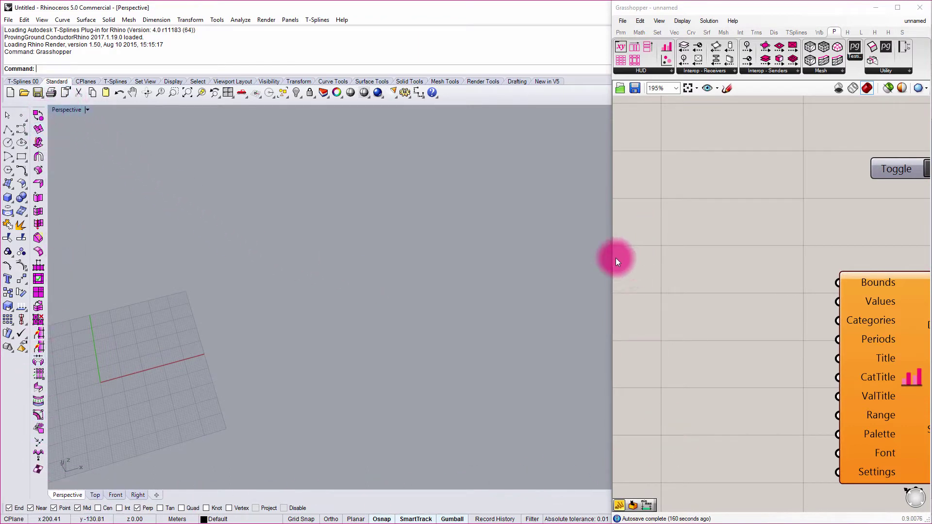
pyautogui.moveTo(614, 263); pyautogui.dragTo(406, 262)
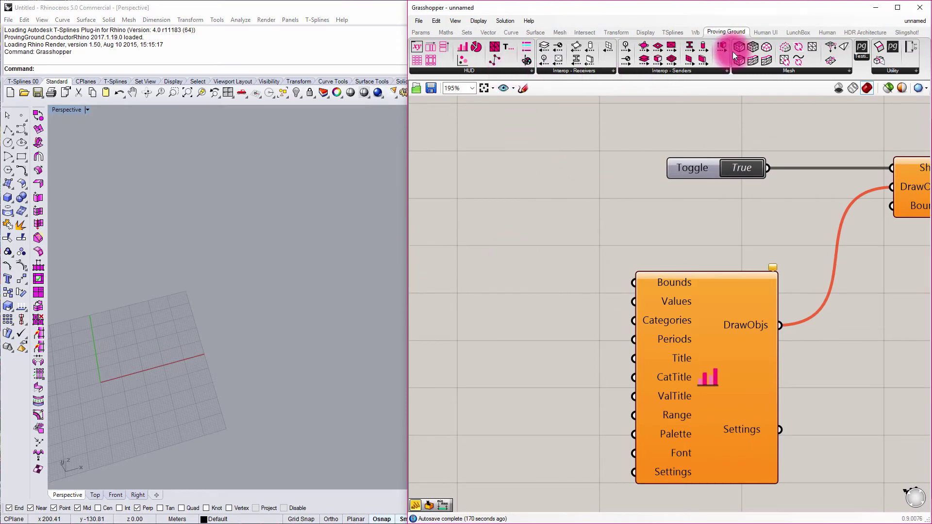
# Place a 'Get viewport boundary dimensions' component and orbit Rhino to face its rectangle.
pyautogui.click(478, 72)
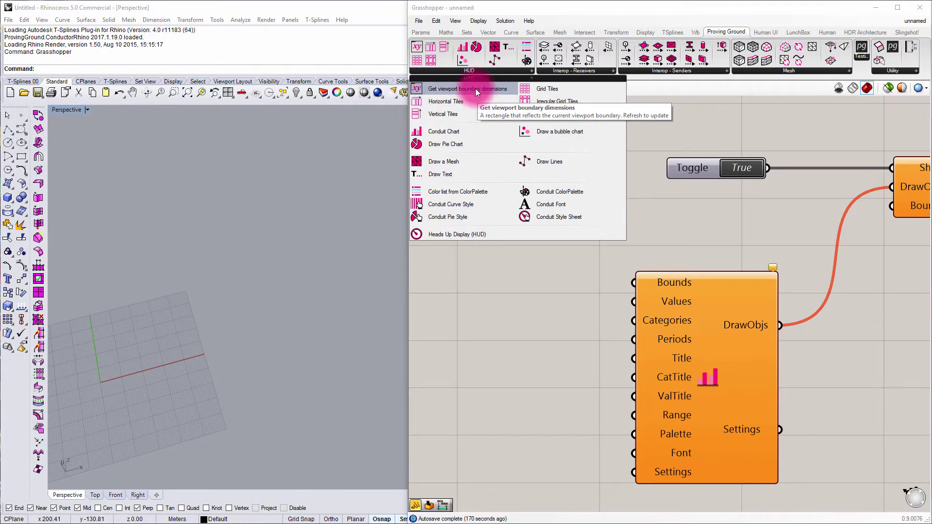
pyautogui.moveTo(476, 88); pyautogui.dragTo(505, 217)
pyautogui.moveTo(504, 217); pyautogui.dragTo(714, 270, button='right')
pyautogui.moveTo(713, 271); pyautogui.dragTo(586, 256)
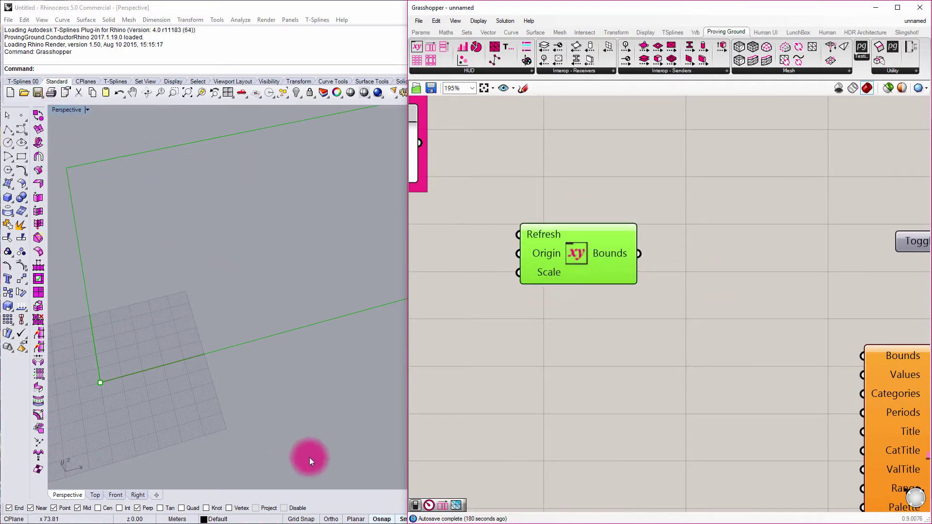
pyautogui.moveTo(580, 252); pyautogui.dragTo(556, 270)
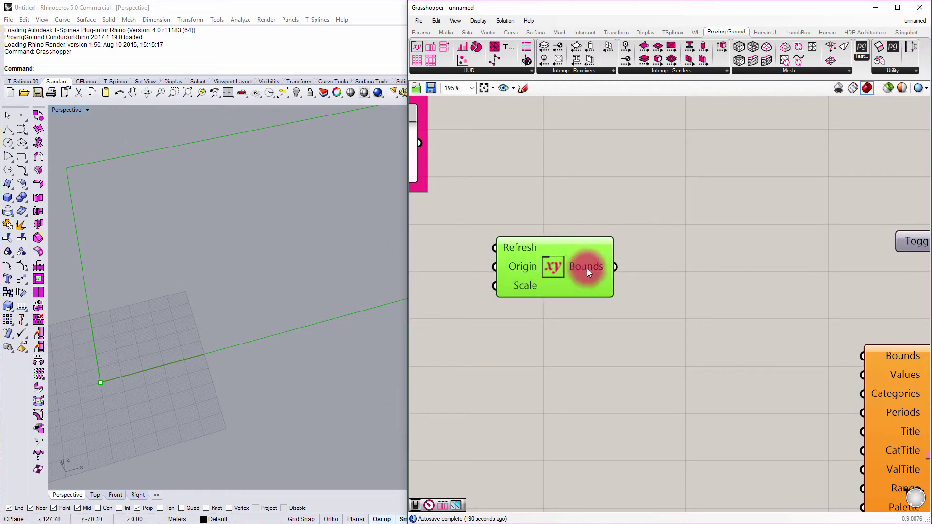
pyautogui.moveTo(202, 340); pyautogui.dragTo(312, 319, button='right')
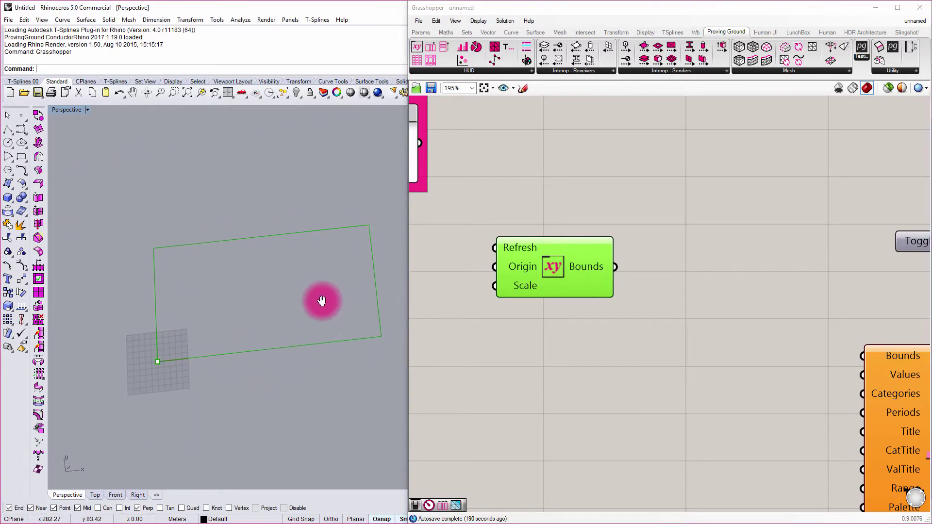
pyautogui.moveTo(321, 305); pyautogui.dragTo(306, 287, button='right')
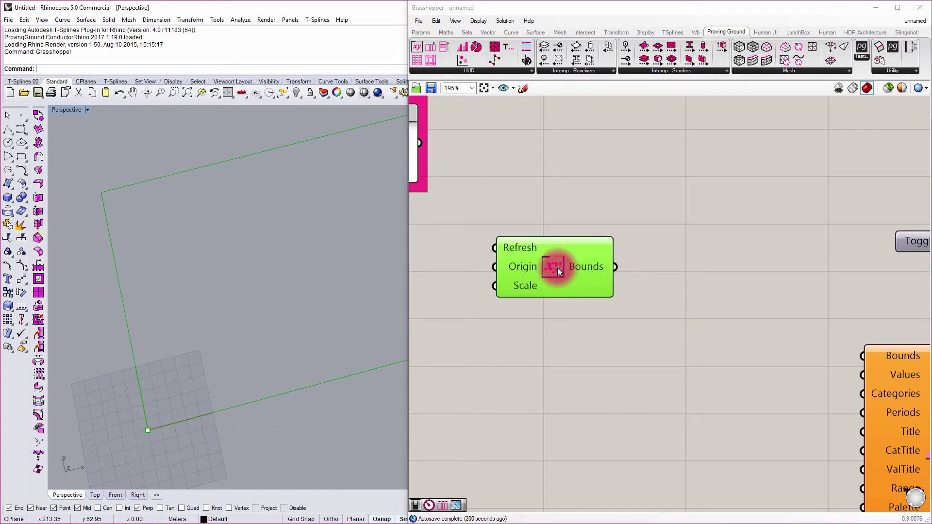
# Check the Scale input reads 0.25 and move the boundary component left of the Toggle and chart.
pyautogui.scroll(4, 584, 269)
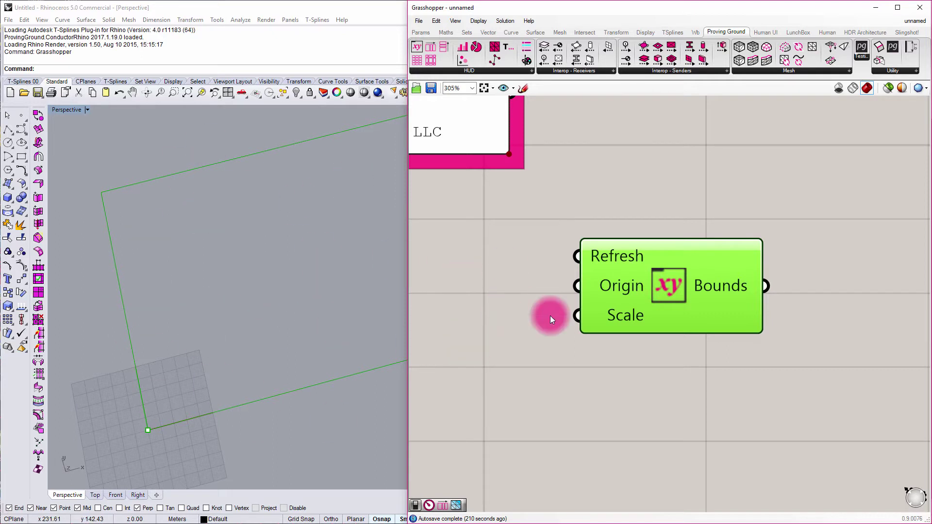
pyautogui.moveTo(624, 316)
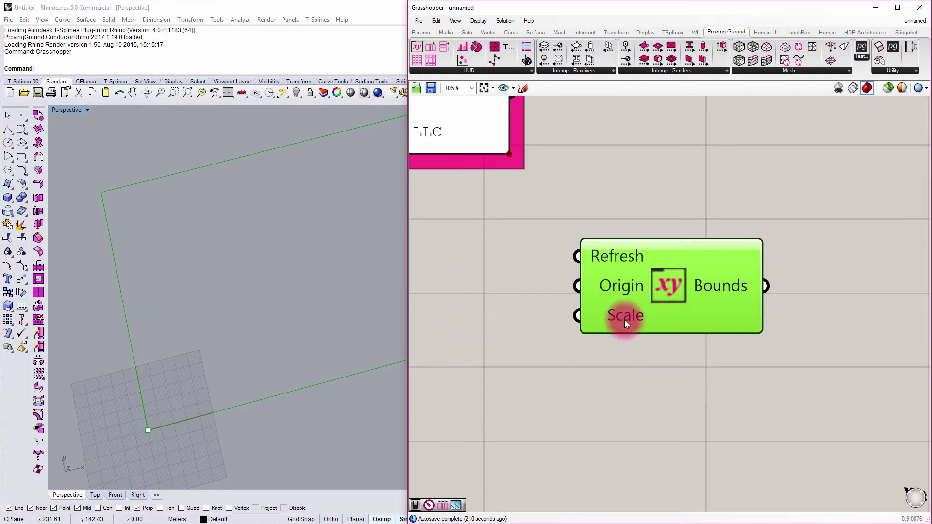
pyautogui.moveTo(625, 320); pyautogui.dragTo(510, 313)
pyautogui.click(645, 386)
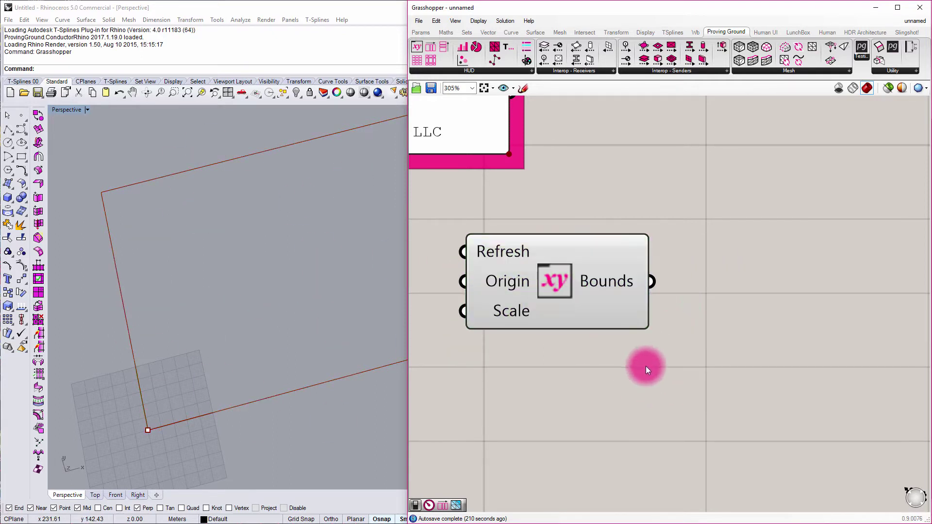
pyautogui.moveTo(646, 369); pyautogui.dragTo(602, 330, button='right')
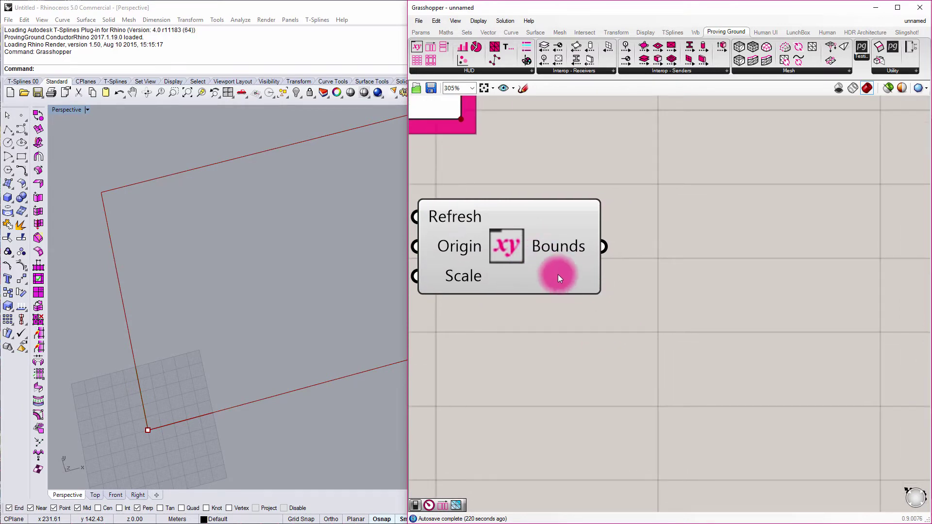
pyautogui.scroll(-3, 569, 281)
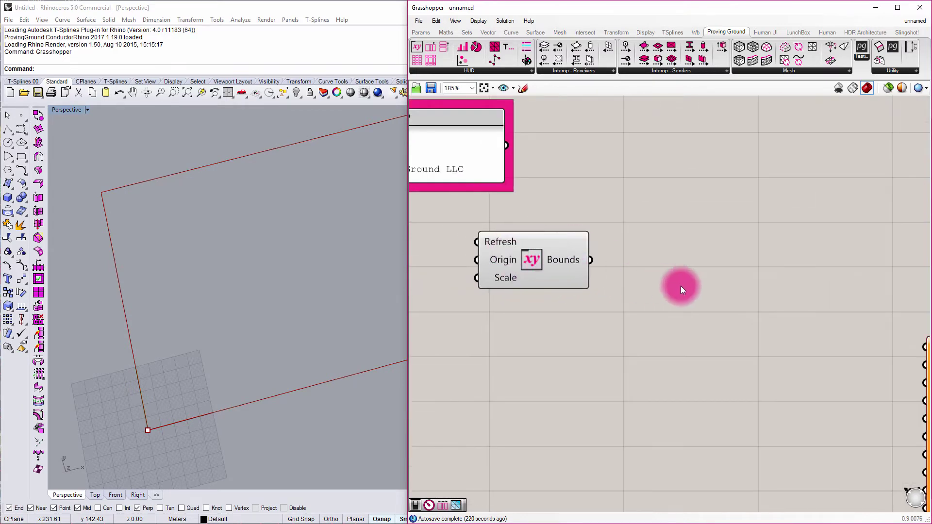
pyautogui.scroll(-2, 573, 307)
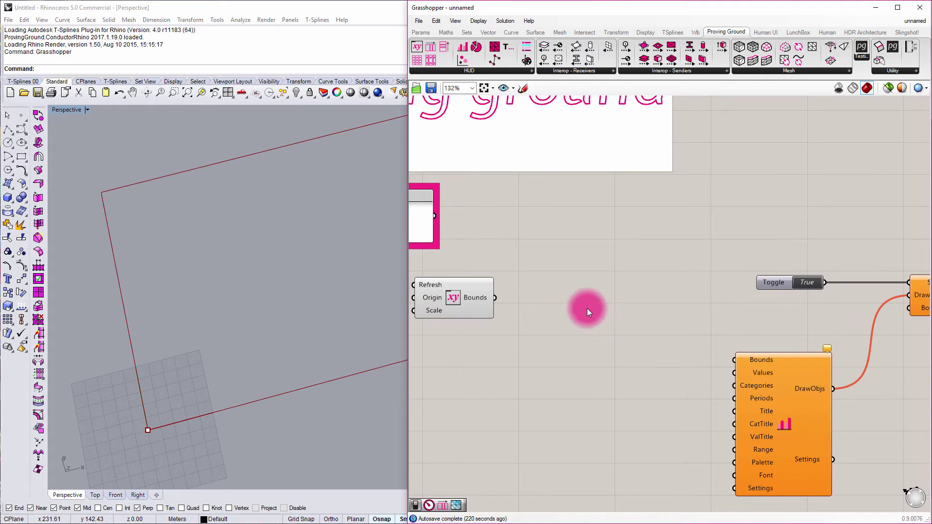
pyautogui.scroll(-1, 587, 307)
pyautogui.moveTo(587, 308); pyautogui.dragTo(505, 277, button='right')
# Wire the viewport boundary's Bounds output into the HUD's Bounds input and shift the component left.
pyautogui.moveTo(449, 269); pyautogui.dragTo(833, 284)
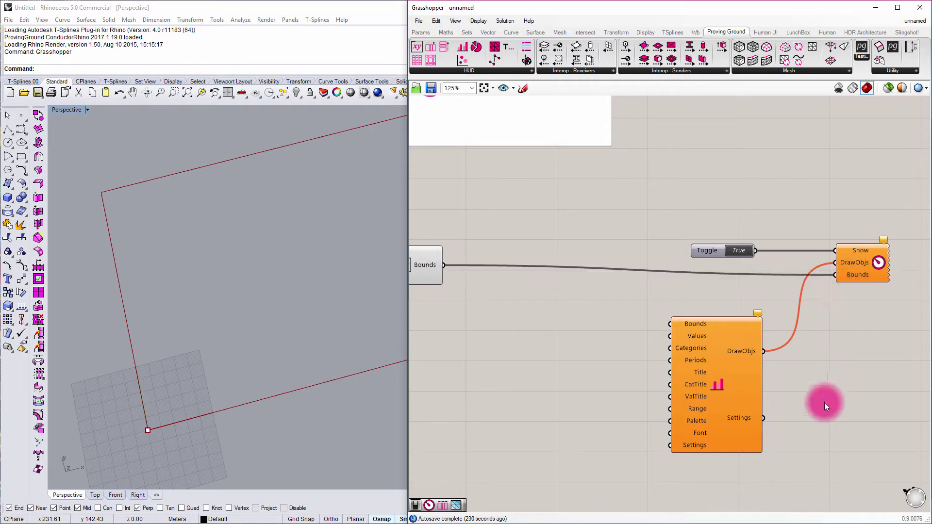
pyautogui.scroll(-2, 896, 255)
pyautogui.scroll(4, 896, 258)
pyautogui.scroll(-3, 896, 257)
pyautogui.moveTo(616, 282); pyautogui.dragTo(616, 282, button='right')
pyautogui.scroll(-1, 616, 281)
pyautogui.moveTo(529, 280); pyautogui.dragTo(483, 288)
pyautogui.scroll(-1, 554, 306)
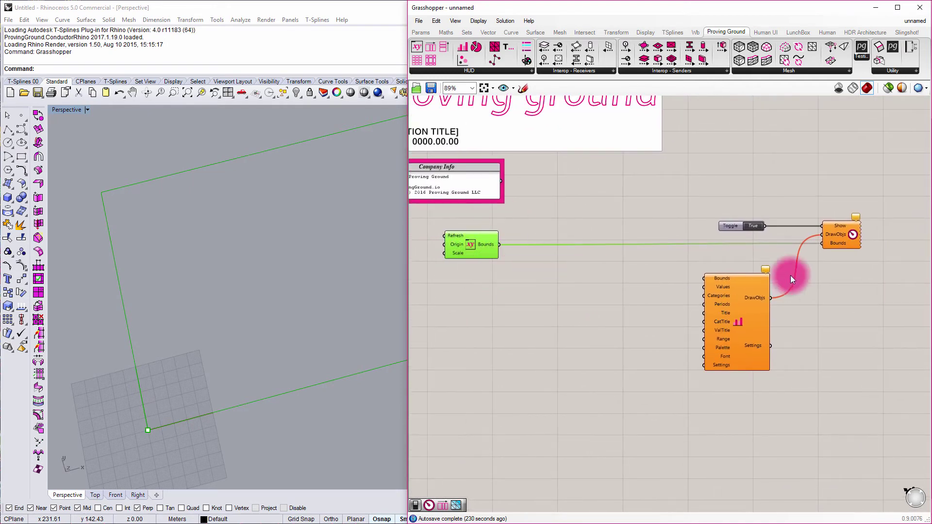
# Review the finished definition by selecting the Toggle, HUD and chart components.
pyautogui.click(754, 202)
pyautogui.moveTo(705, 186); pyautogui.dragTo(878, 256)
pyautogui.click(741, 322)
pyautogui.click(701, 371)
pyautogui.scroll(4, 747, 342)
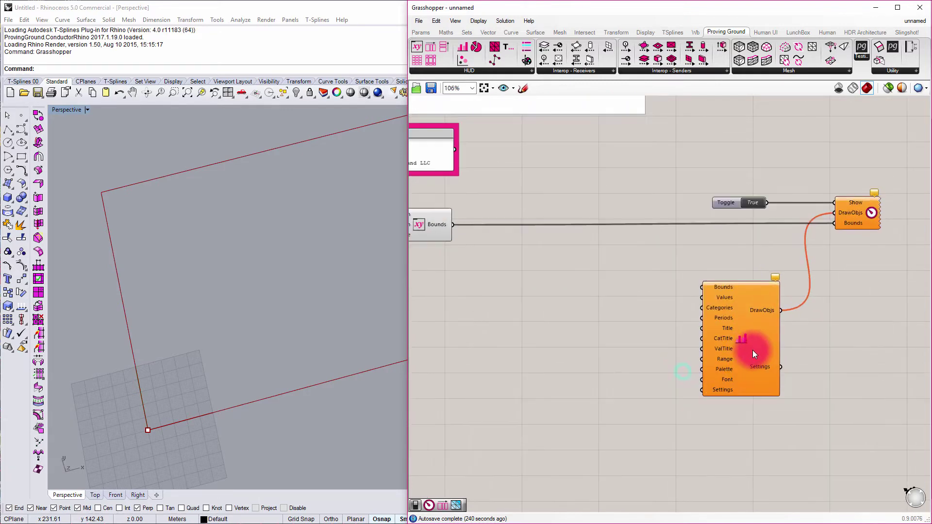
pyautogui.scroll(-3, 599, 250)
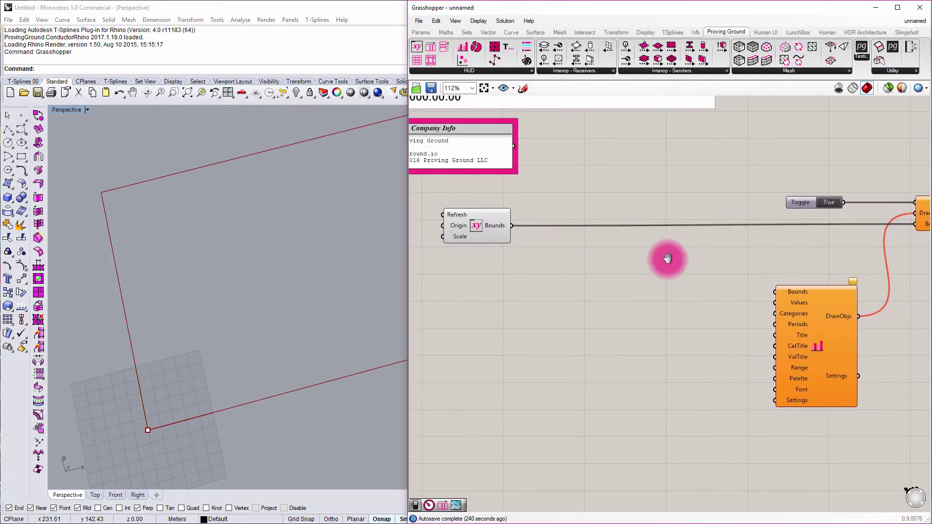
pyautogui.scroll(-2, 680, 258)
pyautogui.scroll(8, 532, 244)
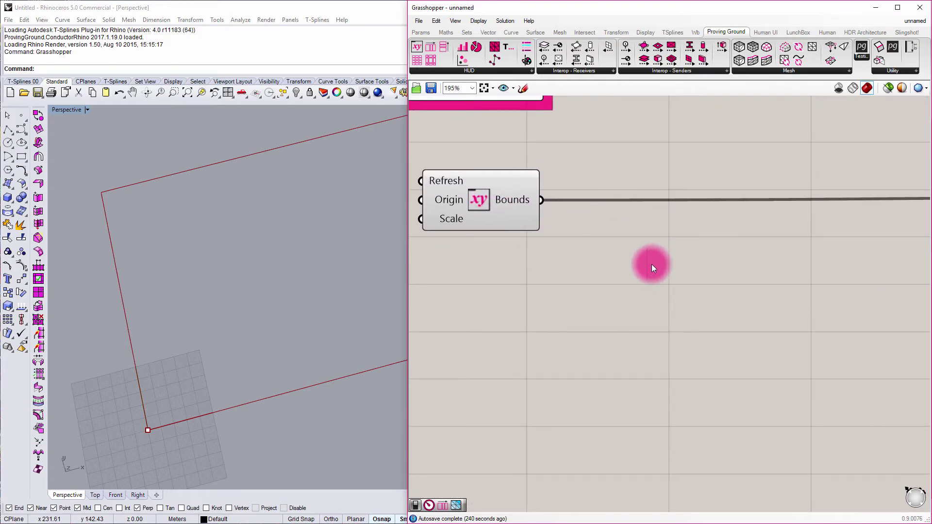
# Recentre the rectangle in Rhino and list the HUD components, including Horizontal and Vertical Tiles.
pyautogui.keyDown('shift'); pyautogui.moveTo(208, 211); pyautogui.dragTo(228, 207, button='right'); pyautogui.keyUp('shift')
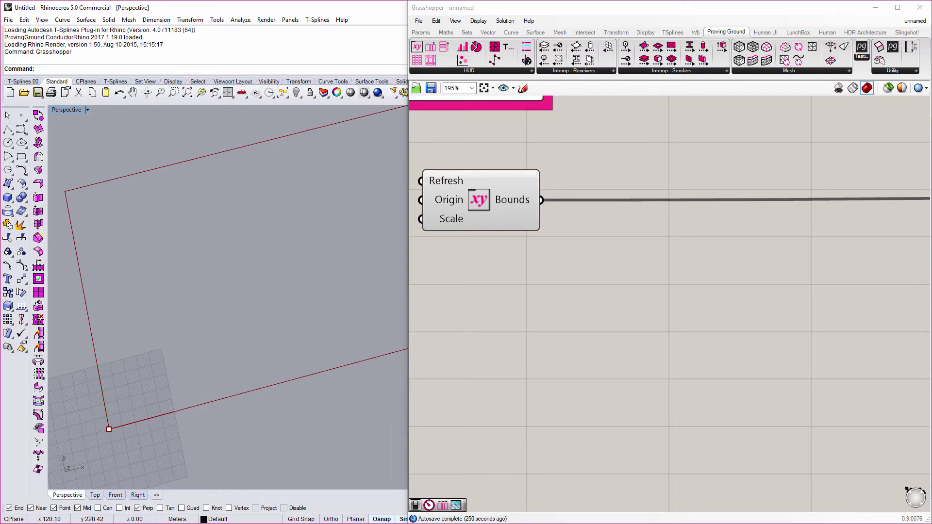
pyautogui.click(487, 72)
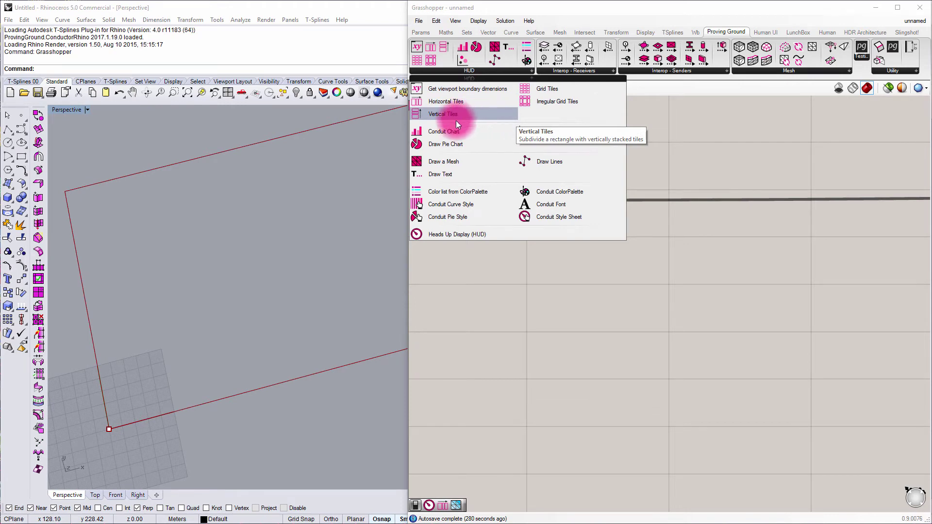
pyautogui.moveTo(449, 115); pyautogui.dragTo(677, 326)
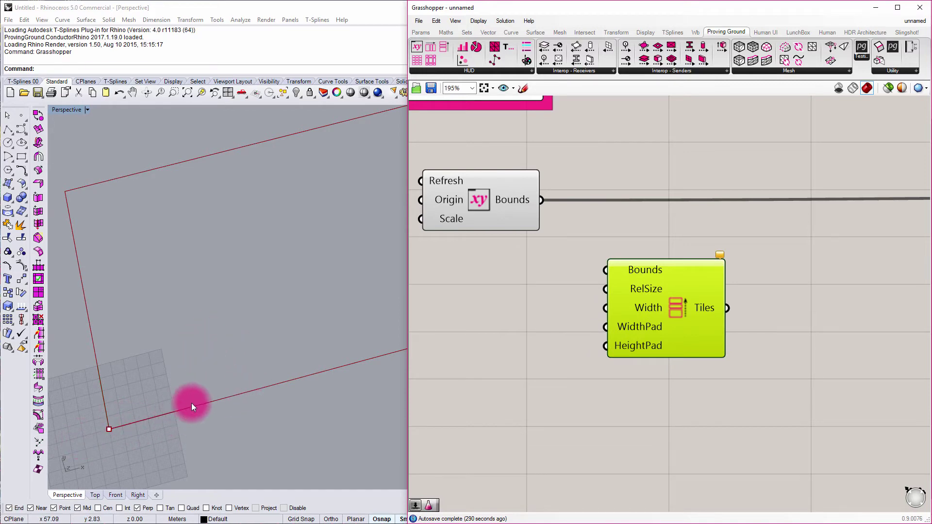
pyautogui.scroll(-3, 121, 208)
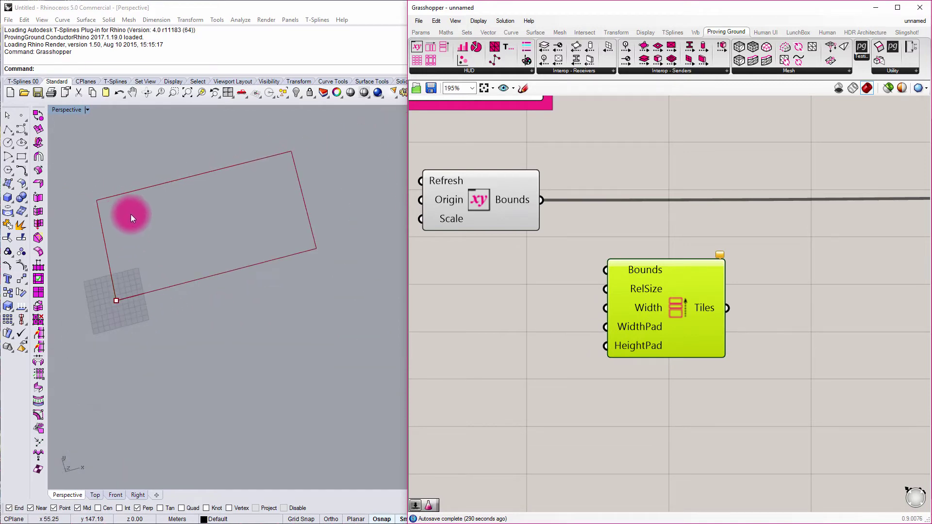
pyautogui.scroll(3, 130, 211)
pyautogui.click(574, 210)
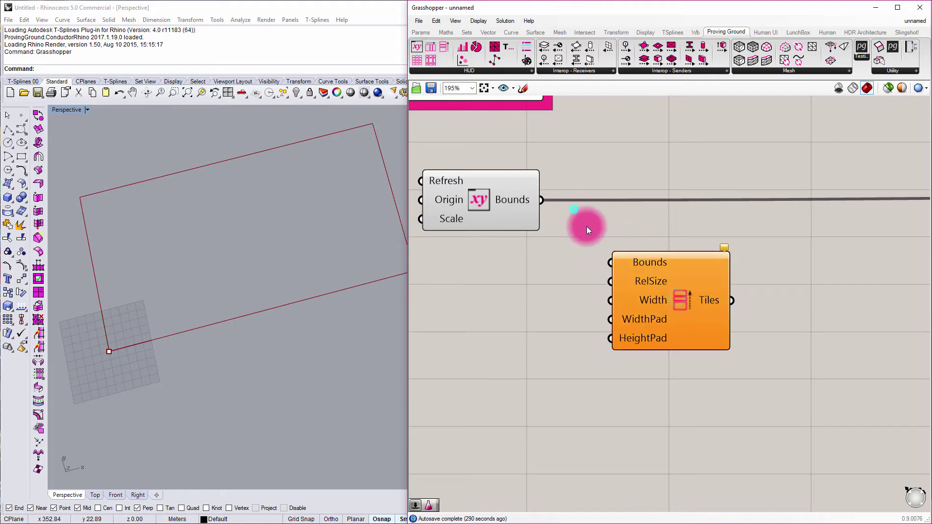
pyautogui.moveTo(540, 200); pyautogui.dragTo(572, 234)
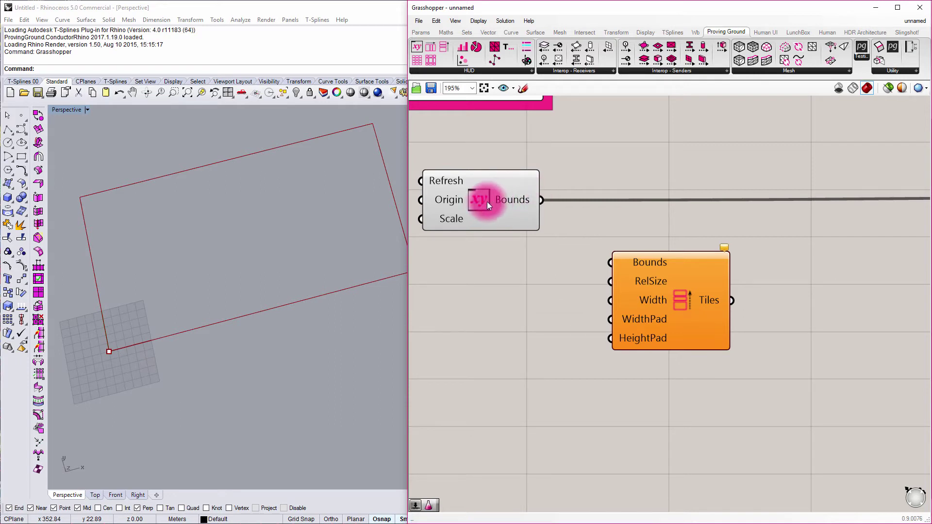
pyautogui.moveTo(540, 201); pyautogui.dragTo(611, 263)
pyautogui.click(673, 313)
pyautogui.moveTo(672, 315); pyautogui.dragTo(675, 332)
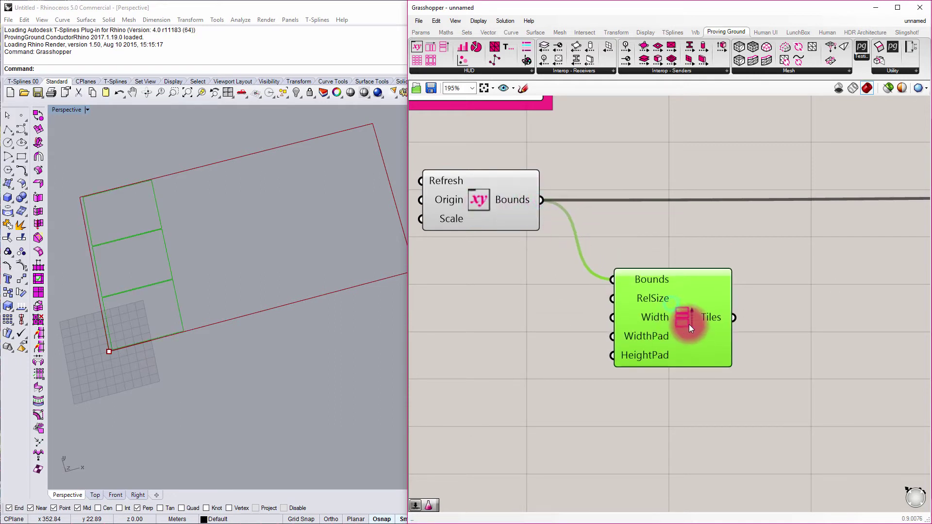
pyautogui.click(665, 238)
pyautogui.scroll(5, 178, 304)
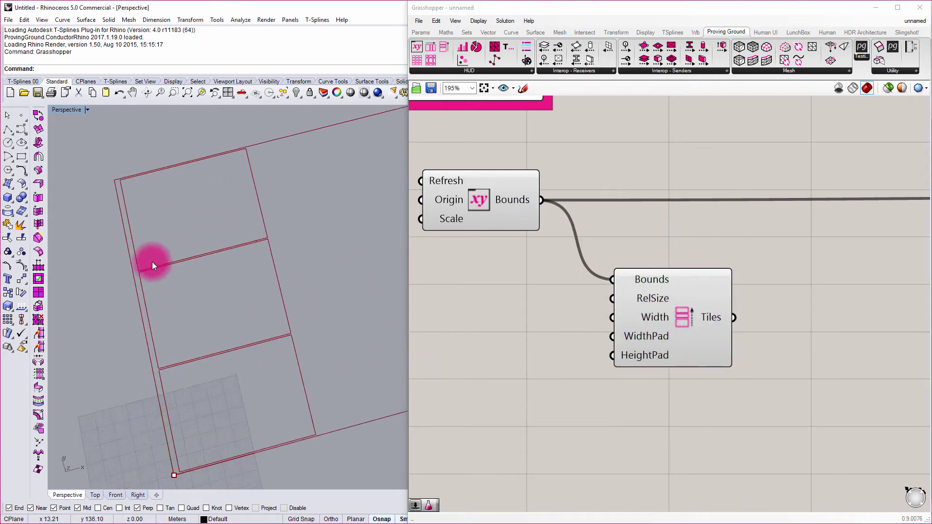
pyautogui.scroll(-4, 261, 430)
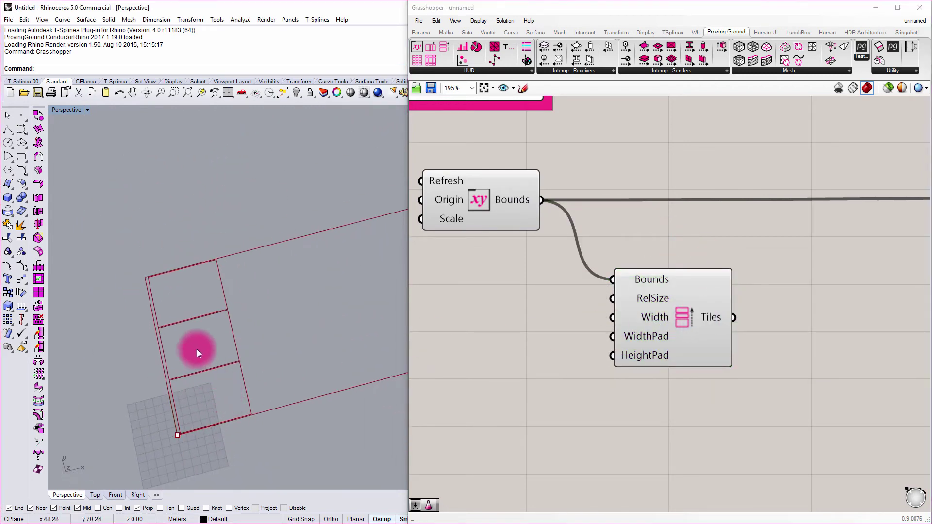
pyautogui.keyDown('shift'); pyautogui.moveTo(210, 403); pyautogui.dragTo(135, 220, button='right'); pyautogui.keyUp('shift')
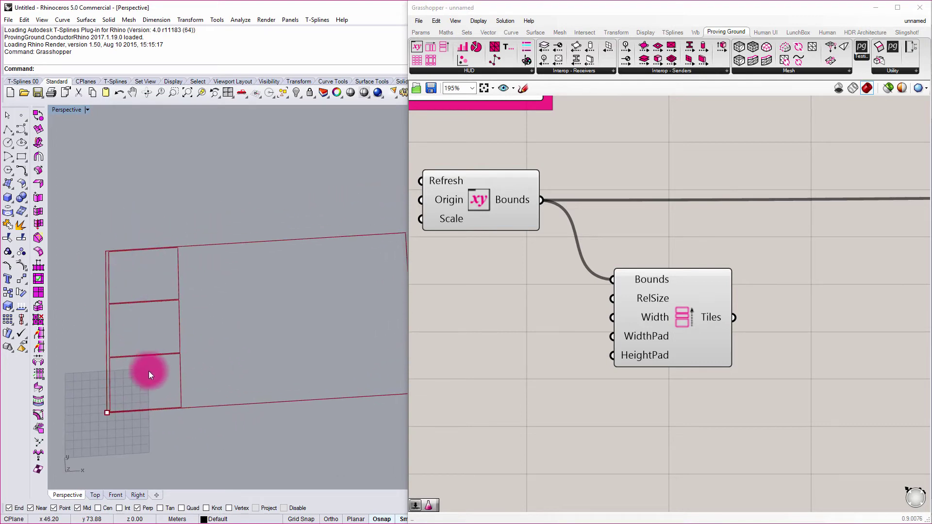
pyautogui.moveTo(149, 371); pyautogui.dragTo(118, 369, button='right')
# Tilt the Rhino view, move Vertical Tiles right, and confirm RelSize holds three 1.0 values.
pyautogui.scroll(3, 204, 312)
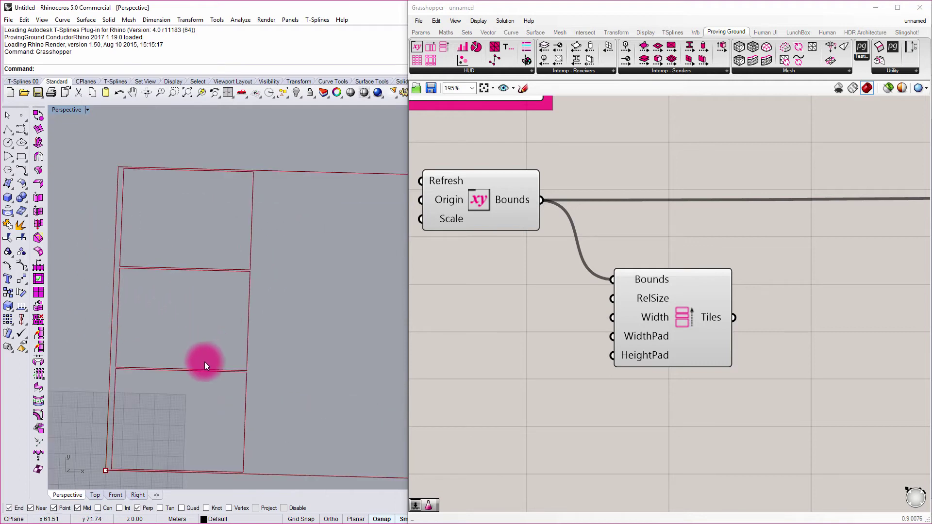
pyautogui.moveTo(205, 362); pyautogui.dragTo(179, 218, button='right')
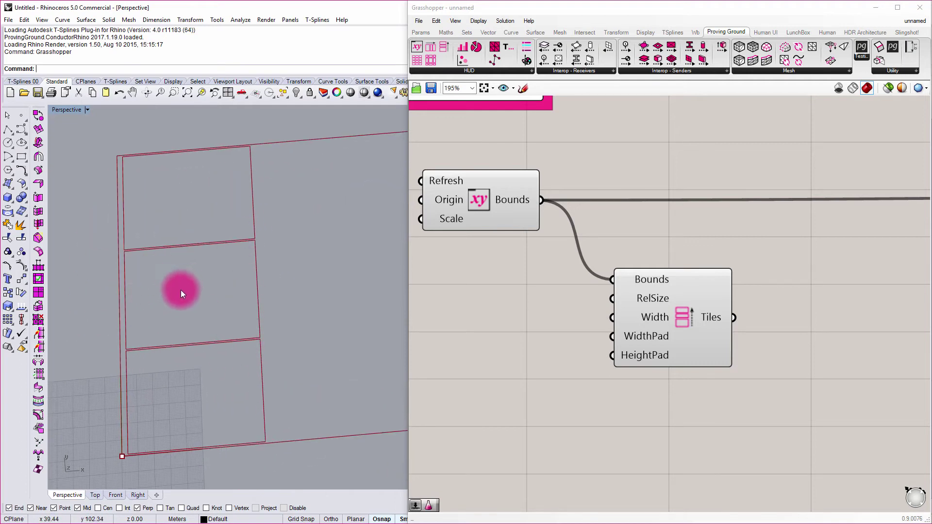
pyautogui.moveTo(708, 306); pyautogui.dragTo(767, 302)
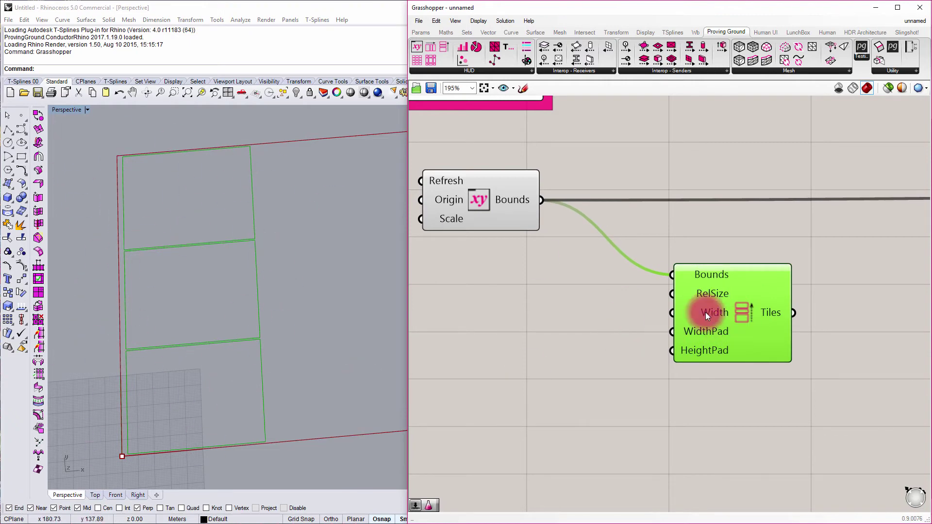
pyautogui.moveTo(713, 292)
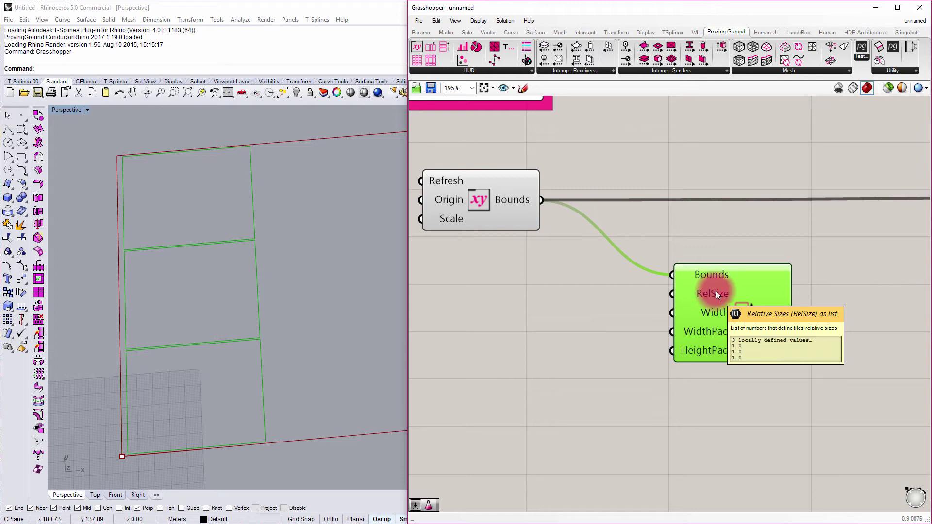
# Place a Gene Pool from Params > Util and wire it to the Tiles RelSize input, giving equal 50.00 tiles.
pyautogui.click(424, 31)
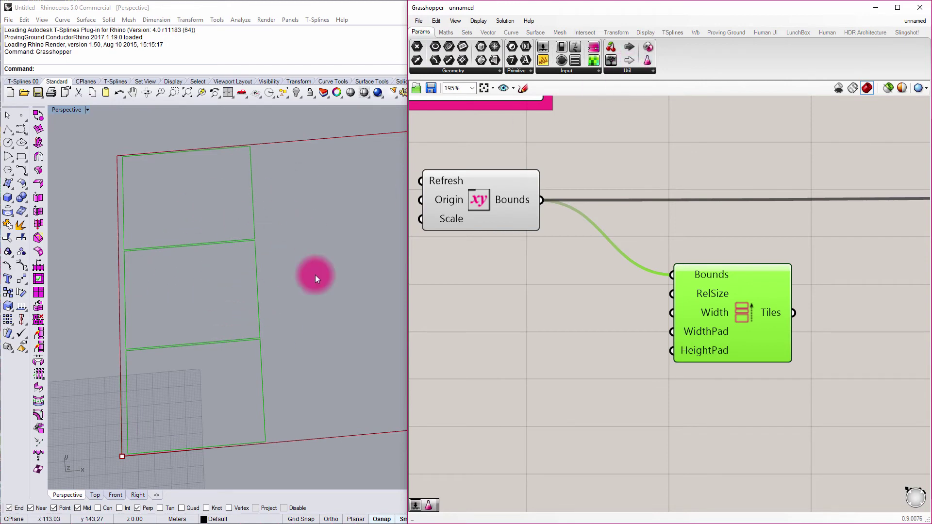
pyautogui.click(639, 71)
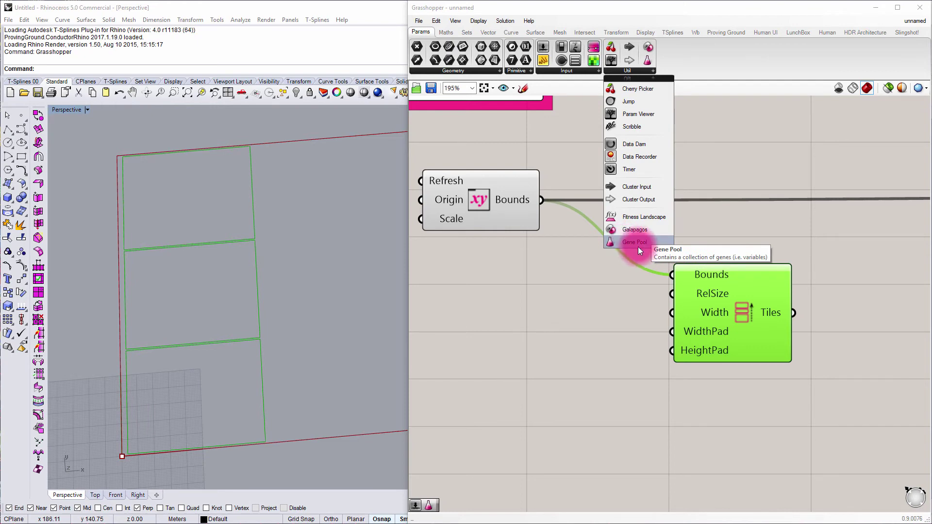
pyautogui.moveTo(639, 242); pyautogui.dragTo(514, 311)
pyautogui.moveTo(571, 310); pyautogui.dragTo(645, 297, button='right')
pyautogui.moveTo(645, 297)
pyautogui.mouseDown()
pyautogui.moveTo(653, 303)
pyautogui.moveTo(653, 346)
pyautogui.moveTo(640, 272)
pyautogui.moveTo(654, 361)
pyautogui.mouseUp()
pyautogui.moveTo(646, 312); pyautogui.dragTo(553, 276)
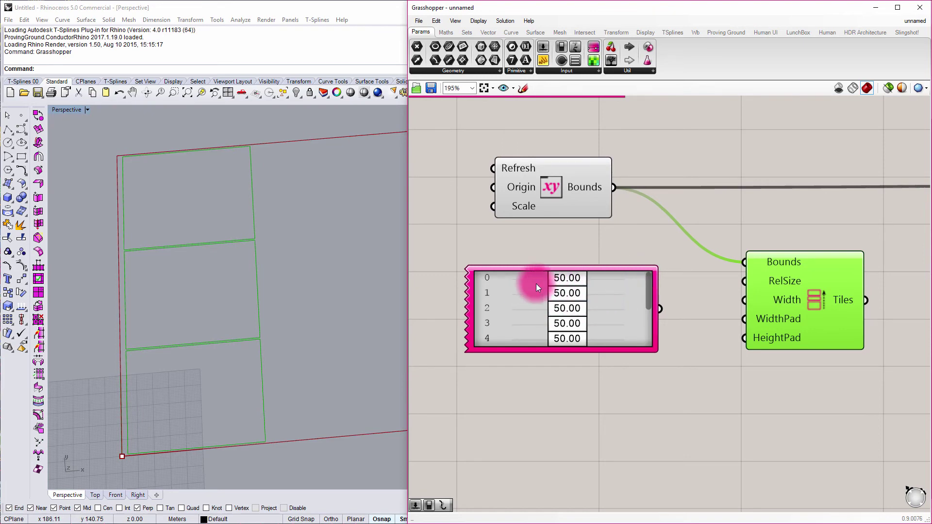
pyautogui.moveTo(663, 307); pyautogui.dragTo(743, 280)
pyautogui.moveTo(637, 322); pyautogui.dragTo(631, 295)
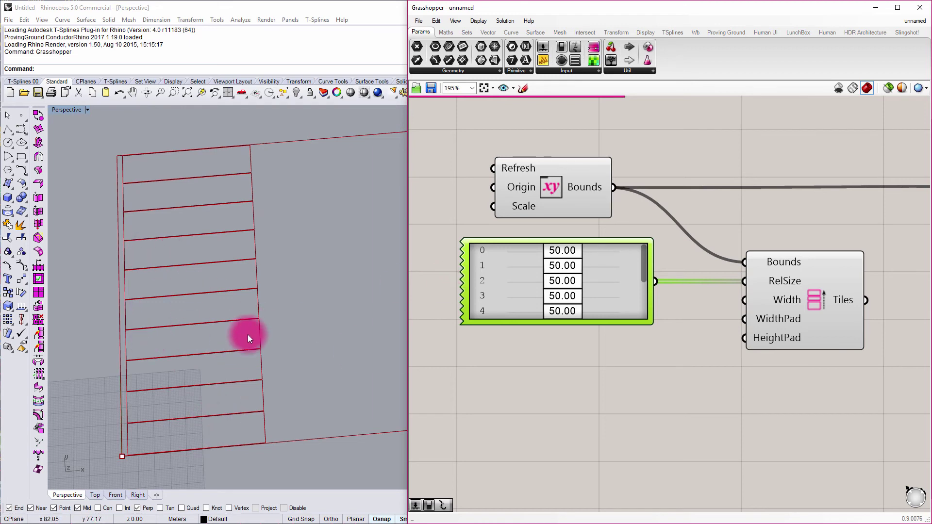
# Drag the Gene Pool sliders to vary the tile heights, setting gene 0 to 23.95.
pyautogui.moveTo(570, 287); pyautogui.dragTo(588, 281)
pyautogui.moveTo(562, 265)
pyautogui.mouseDown()
pyautogui.moveTo(526, 268)
pyautogui.moveTo(564, 268)
pyautogui.mouseUp()
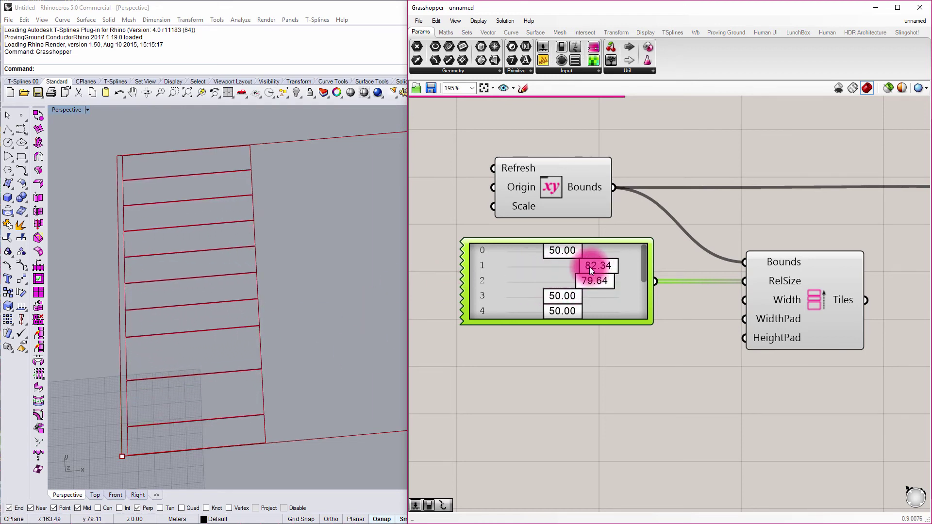
pyautogui.moveTo(586, 267); pyautogui.dragTo(522, 252)
pyautogui.moveTo(576, 296)
pyautogui.mouseDown()
pyautogui.moveTo(549, 296)
pyautogui.moveTo(593, 297)
pyautogui.mouseUp()
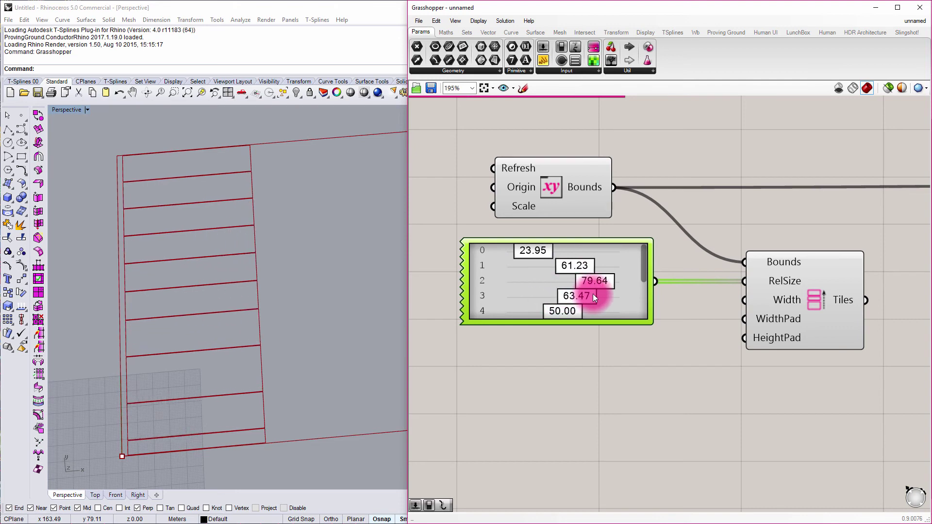
# Set the Gene Pool's gene count to 3 and gene 1 to 54.40.
pyautogui.doubleClick(503, 272)
pyautogui.click(543, 243)
pyautogui.write('3')
pyautogui.click(568, 244)
pyautogui.click(540, 312)
pyautogui.moveTo(572, 266); pyautogui.dragTo(607, 281)
# Add a number slider under the Gene Pool and wire it to the Tiles Width input.
pyautogui.click(736, 147)
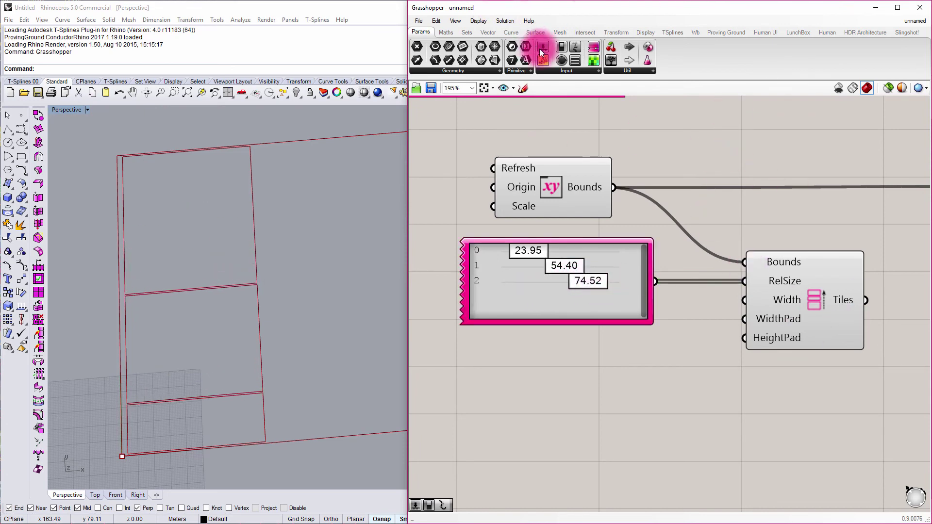
pyautogui.moveTo(545, 48); pyautogui.dragTo(619, 345)
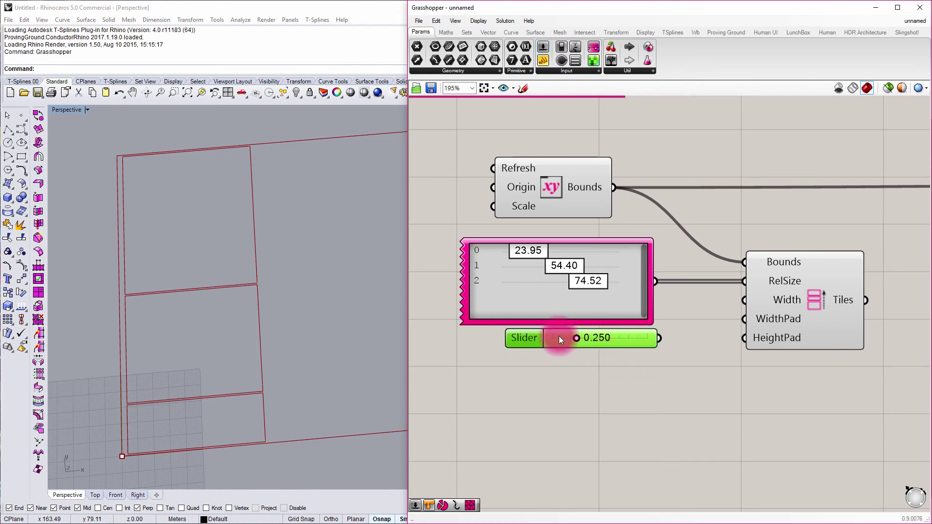
pyautogui.moveTo(614, 340)
pyautogui.mouseDown()
pyautogui.moveTo(555, 344)
pyautogui.moveTo(633, 338)
pyautogui.moveTo(619, 355)
pyautogui.mouseUp()
pyautogui.moveTo(549, 365); pyautogui.dragTo(544, 356)
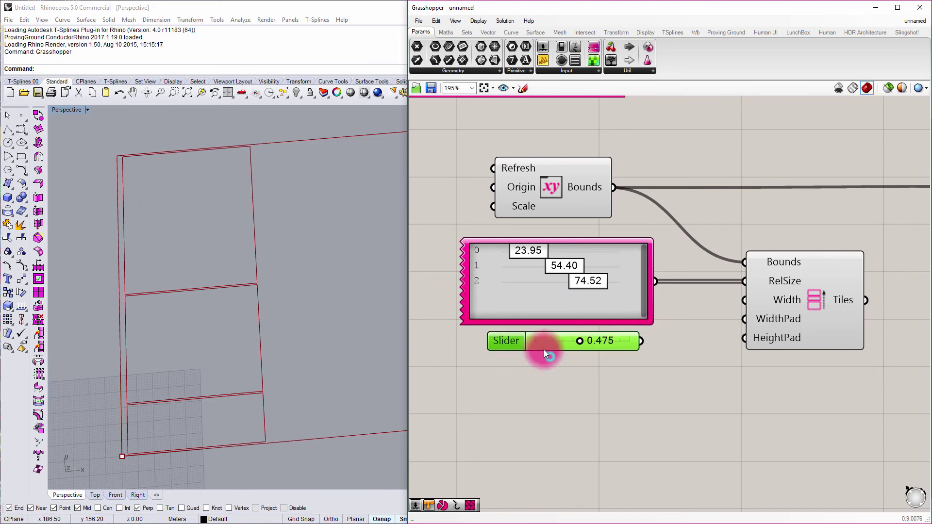
pyautogui.moveTo(802, 304); pyautogui.dragTo(823, 304)
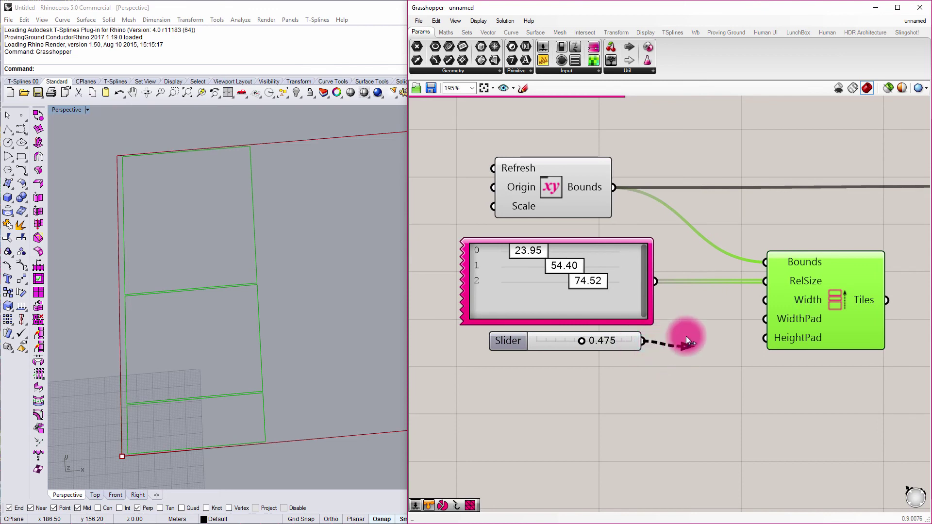
pyautogui.moveTo(696, 329); pyautogui.dragTo(765, 299)
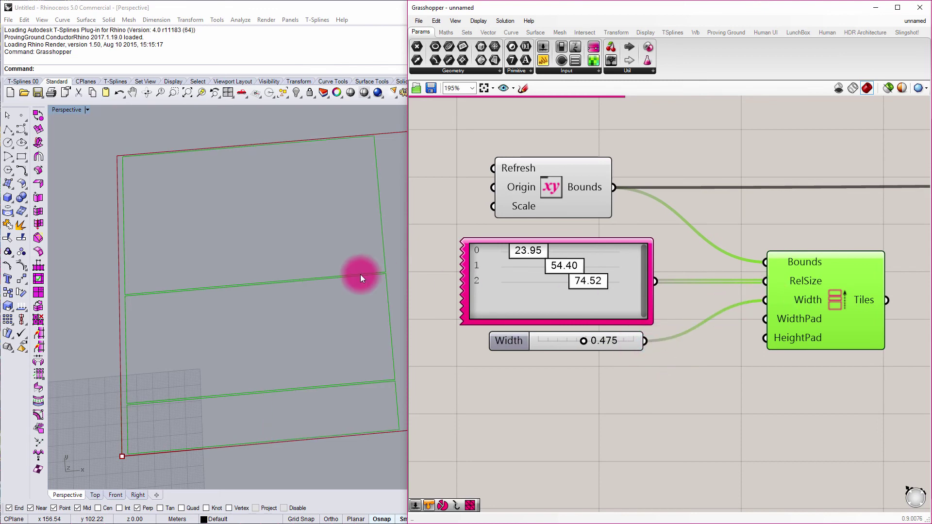
# Set the Width slider to 0.5, then refine it to 0.250.
pyautogui.doubleClick(566, 342)
pyautogui.write('0.5')
pyautogui.press('Return')
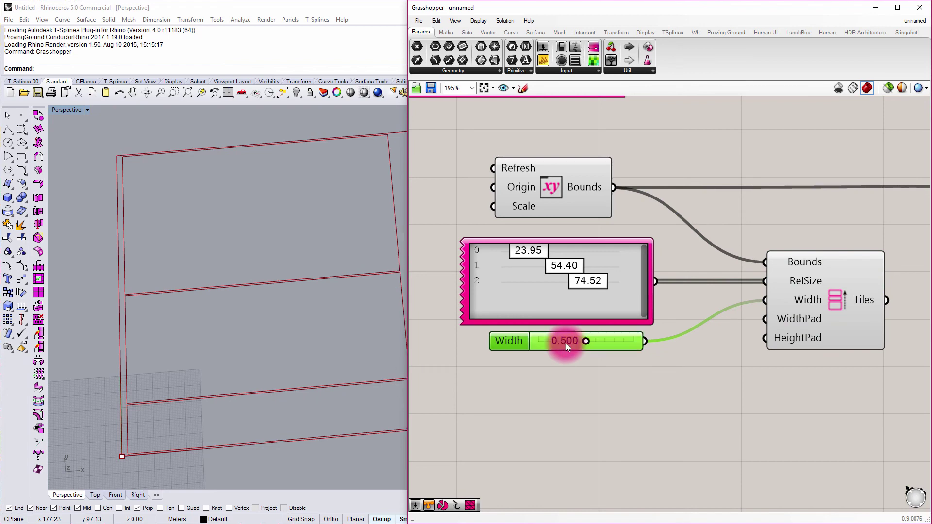
pyautogui.click(277, 279)
pyautogui.scroll(-5, 318, 281)
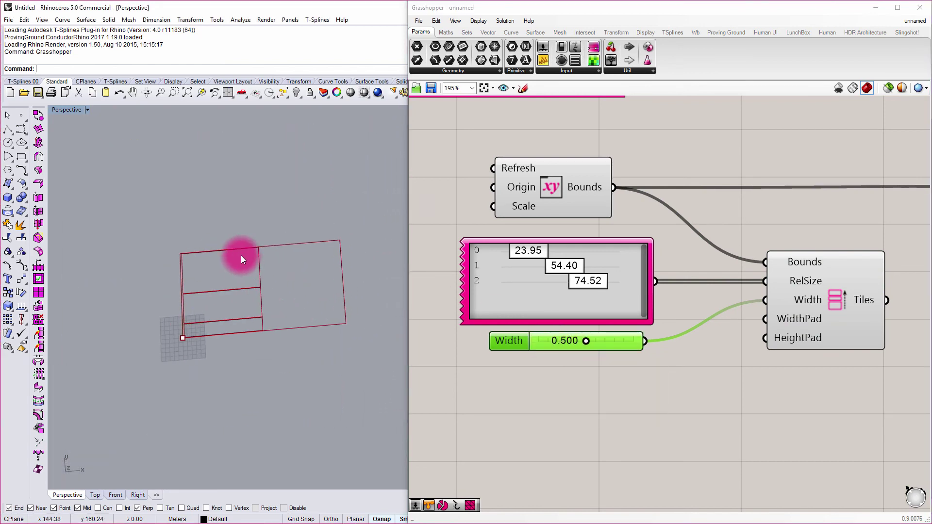
pyautogui.scroll(3, 242, 255)
pyautogui.click(576, 339)
pyautogui.doubleClick(596, 338)
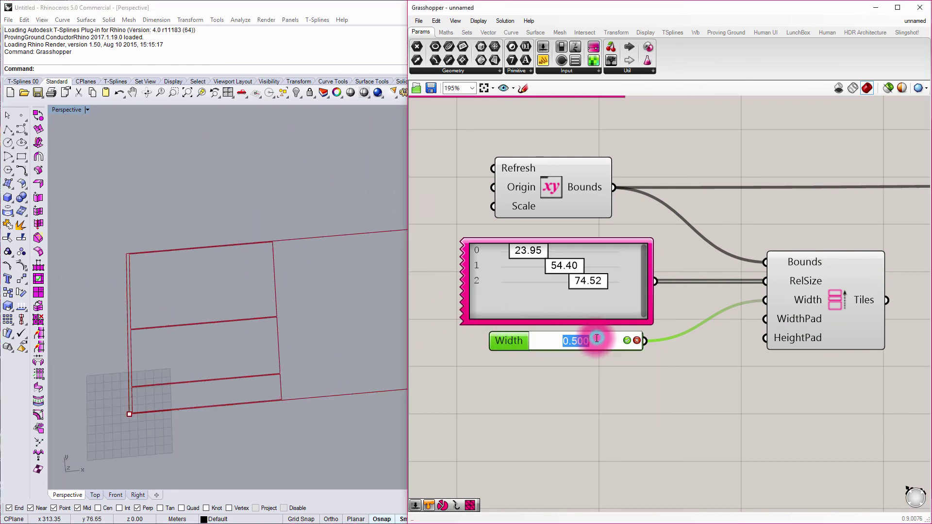
pyautogui.write('0.25')
pyautogui.press('Return')
# Shift the Tiles component and Width slider slightly right to tidy the layout.
pyautogui.keyDown('shift'); pyautogui.moveTo(198, 275); pyautogui.dragTo(149, 261, button='right'); pyautogui.keyUp('shift')
pyautogui.click(623, 304)
pyautogui.keyDown('shift'); pyautogui.moveTo(829, 307); pyautogui.dragTo(836, 307); pyautogui.keyUp('shift')
pyautogui.click(544, 353)
# Duplicate the Width slider as a Width Padding slider and lower it to about 0.107.
pyautogui.click(648, 359)
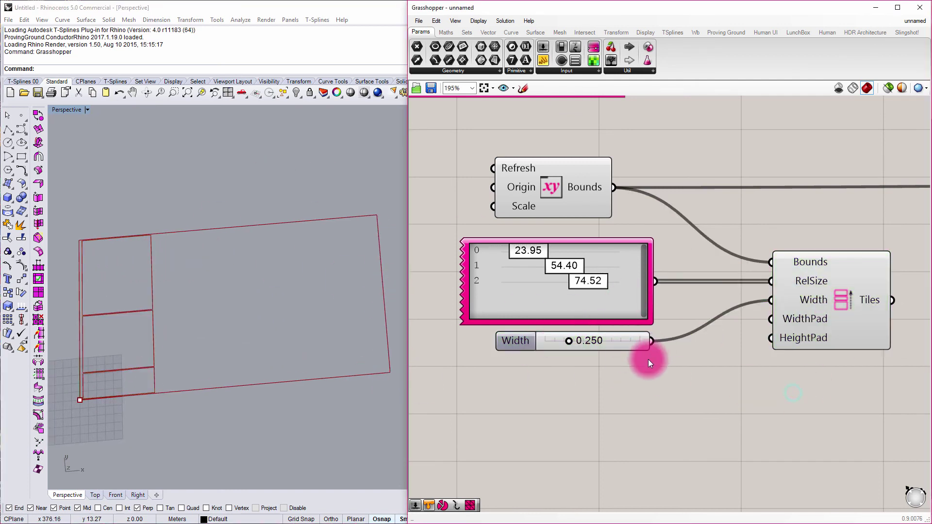
pyautogui.click(624, 345)
pyautogui.keyDown('alt'); pyautogui.moveTo(625, 346); pyautogui.dragTo(776, 318); pyautogui.keyUp('alt')
pyautogui.click(724, 390)
pyautogui.moveTo(616, 368); pyautogui.dragTo(672, 389)
# Wire a Height Padding slider, fine-tune the padding values, and reduce gene 2 to 67.27.
pyautogui.moveTo(754, 345); pyautogui.dragTo(768, 352)
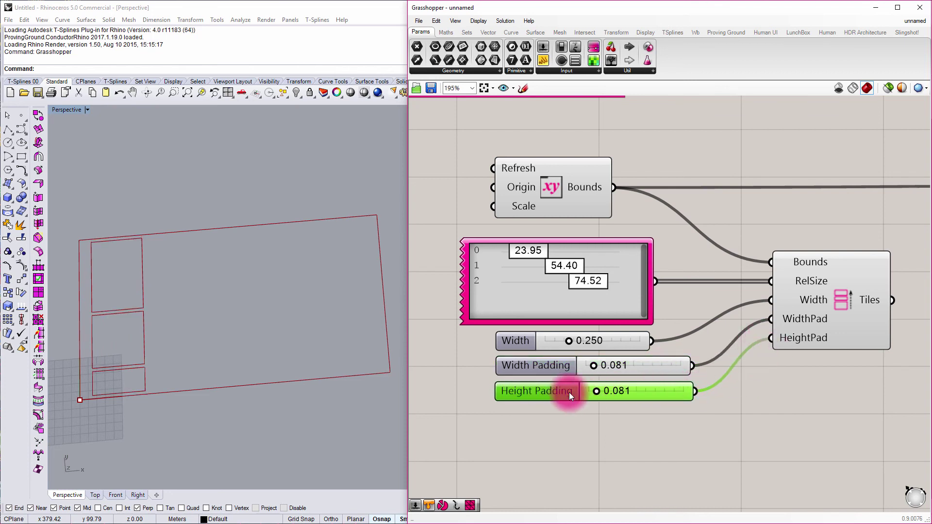
pyautogui.moveTo(588, 388); pyautogui.dragTo(613, 392)
pyautogui.moveTo(594, 365); pyautogui.dragTo(582, 340)
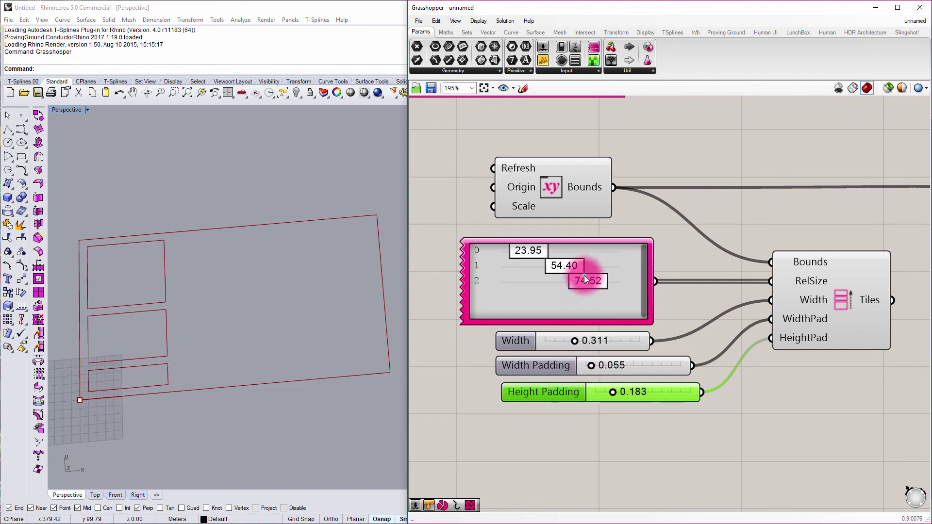
pyautogui.click(585, 277)
pyautogui.moveTo(584, 275)
pyautogui.mouseDown()
pyautogui.moveTo(587, 285)
pyautogui.moveTo(557, 275)
pyautogui.moveTo(574, 275)
pyautogui.mouseUp()
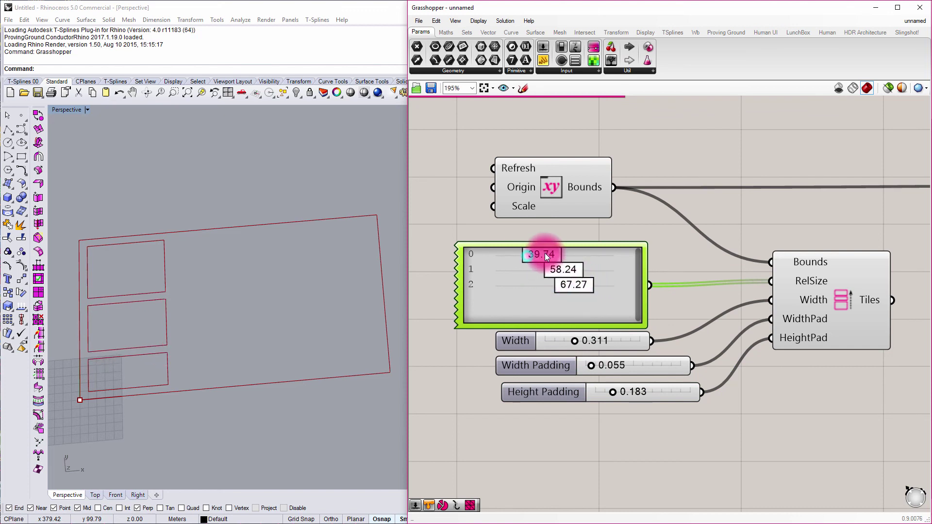